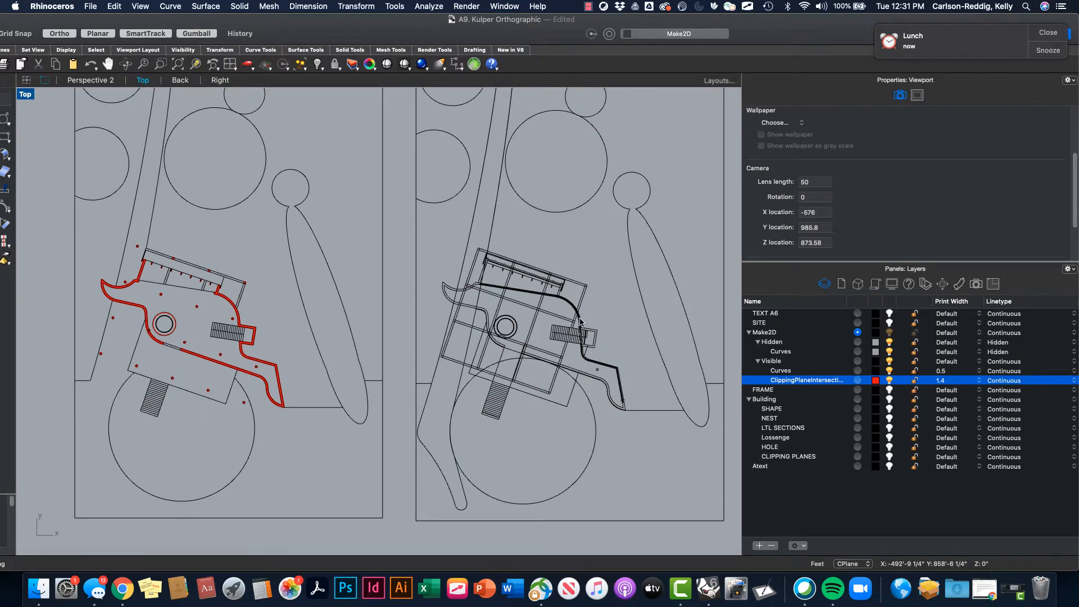
- Pan and zoom across the plan from the curved mullion wall toward the round core
{"action": "scroll", "coordinate": [601, 372], "scroll_direction": "up", "scroll_amount": 5}
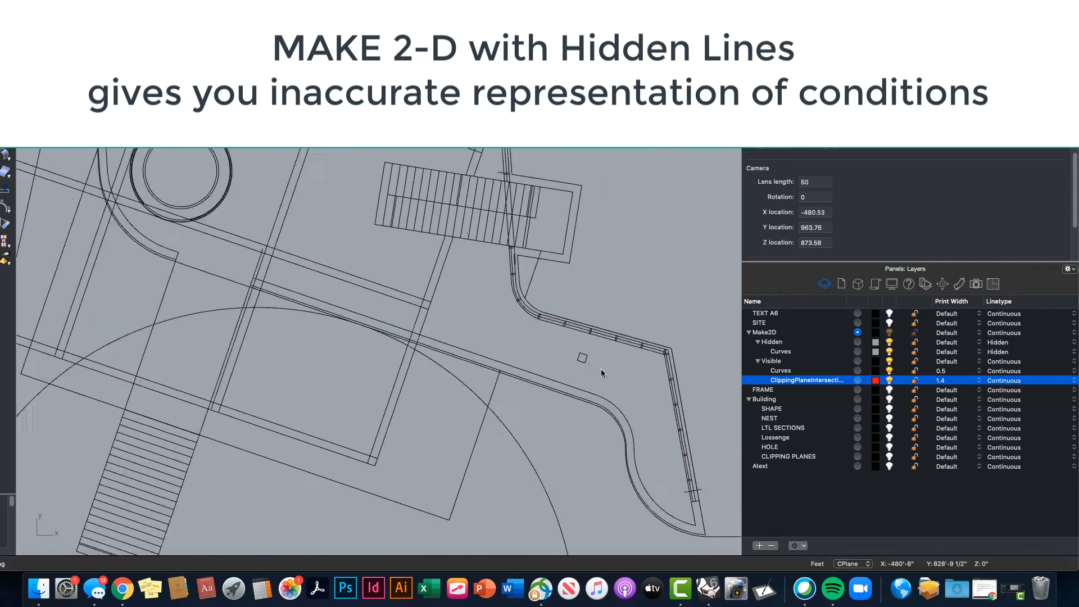
{"action": "scroll", "coordinate": [599, 336], "scroll_direction": "up", "scroll_amount": 4}
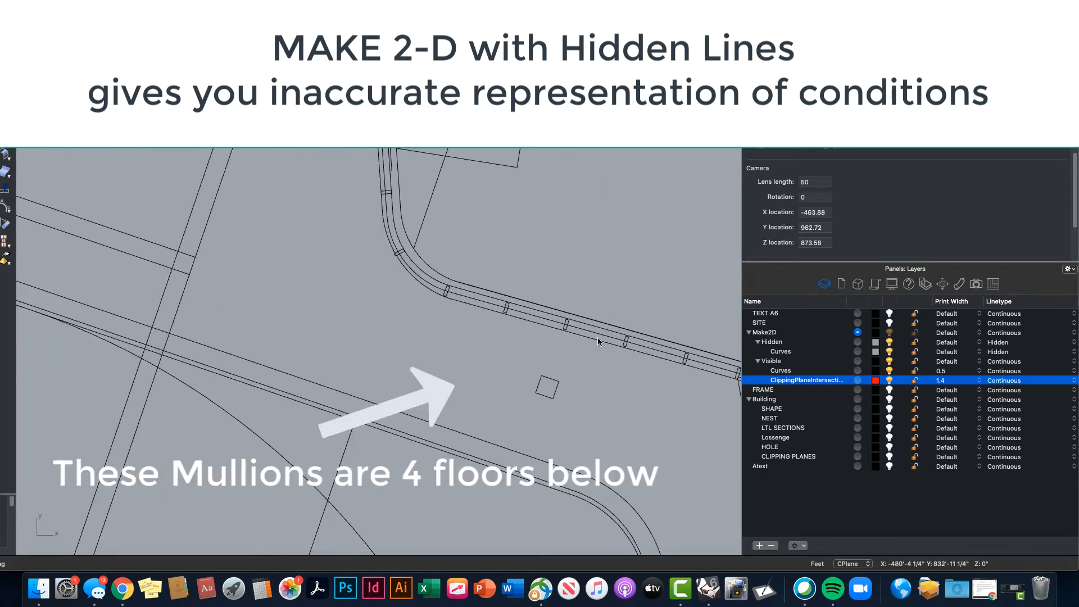
{"action": "right_click_drag", "start_coordinate": [598, 337], "coordinate": [505, 402]}
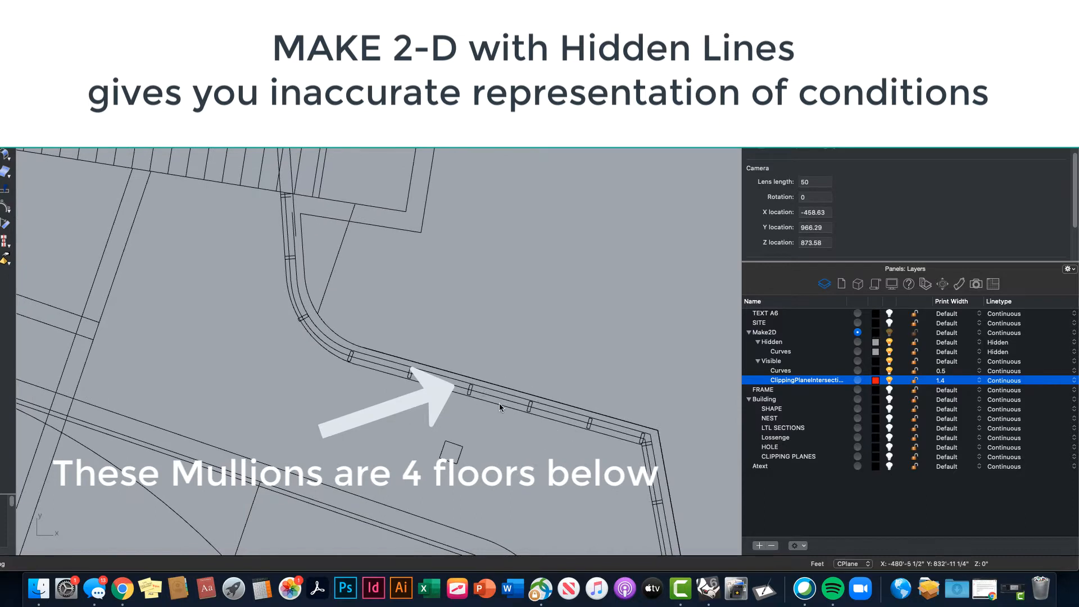
{"action": "scroll", "coordinate": [521, 409], "scroll_direction": "down", "scroll_amount": 2}
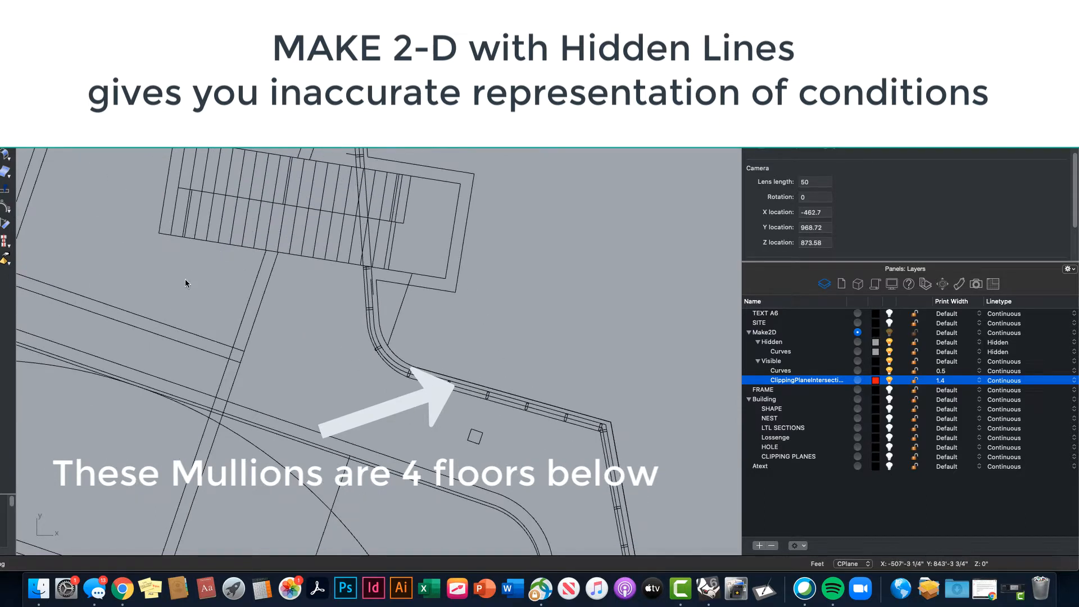
{"action": "right_click_drag", "start_coordinate": [204, 343], "coordinate": [694, 351]}
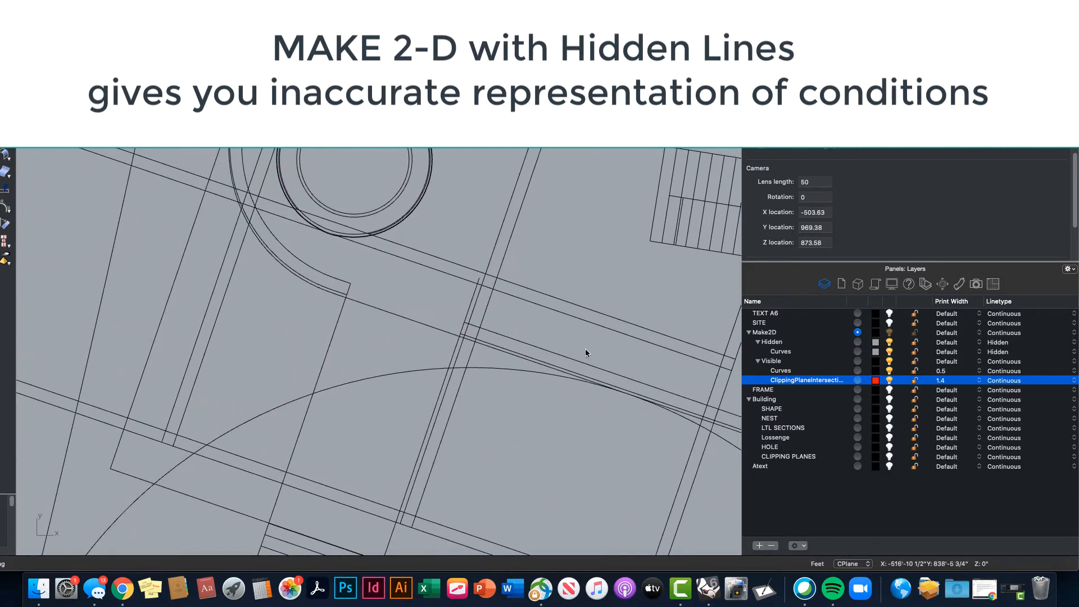
{"action": "scroll", "coordinate": [436, 318], "scroll_direction": "down", "scroll_amount": 4}
{"action": "right_click_drag", "start_coordinate": [420, 298], "coordinate": [429, 389]}
{"action": "scroll", "coordinate": [316, 366], "scroll_direction": "up", "scroll_amount": 2}
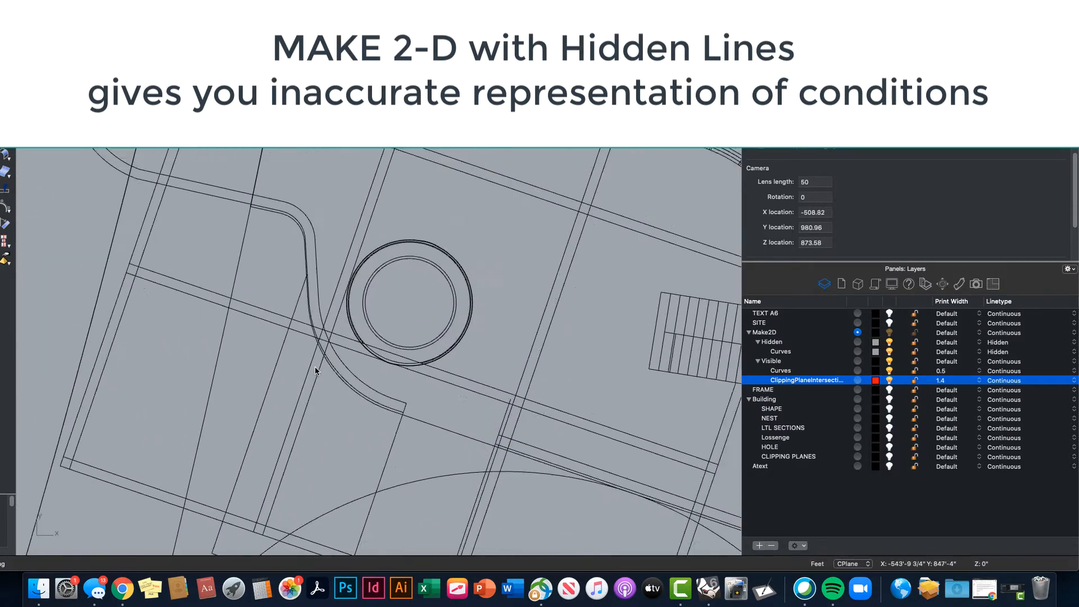
{"action": "scroll", "coordinate": [314, 367], "scroll_direction": "up", "scroll_amount": 4}
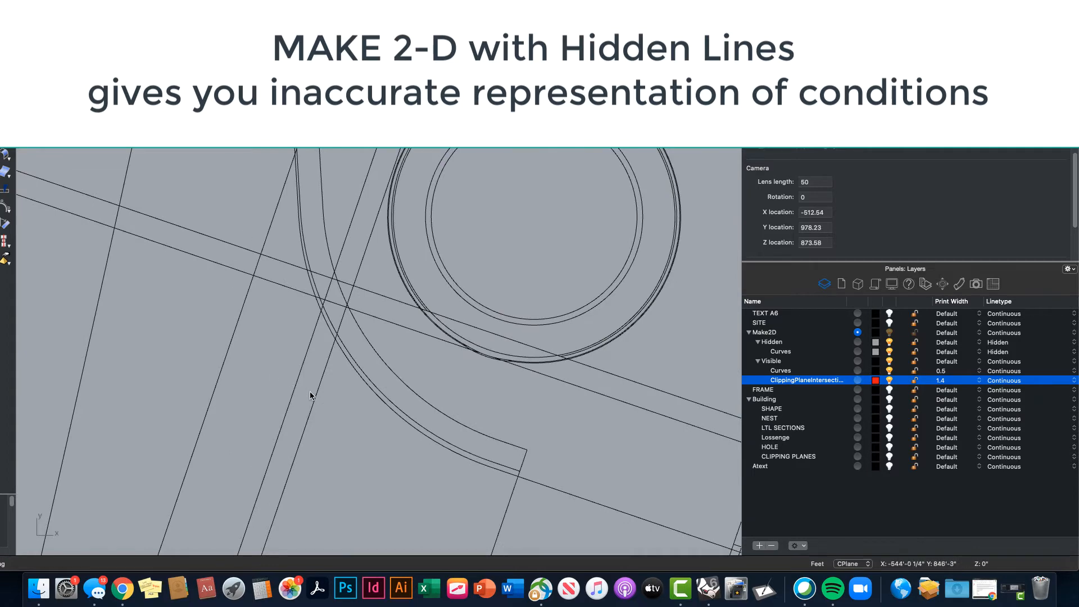
{"action": "scroll", "coordinate": [312, 388], "scroll_direction": "down", "scroll_amount": 6}
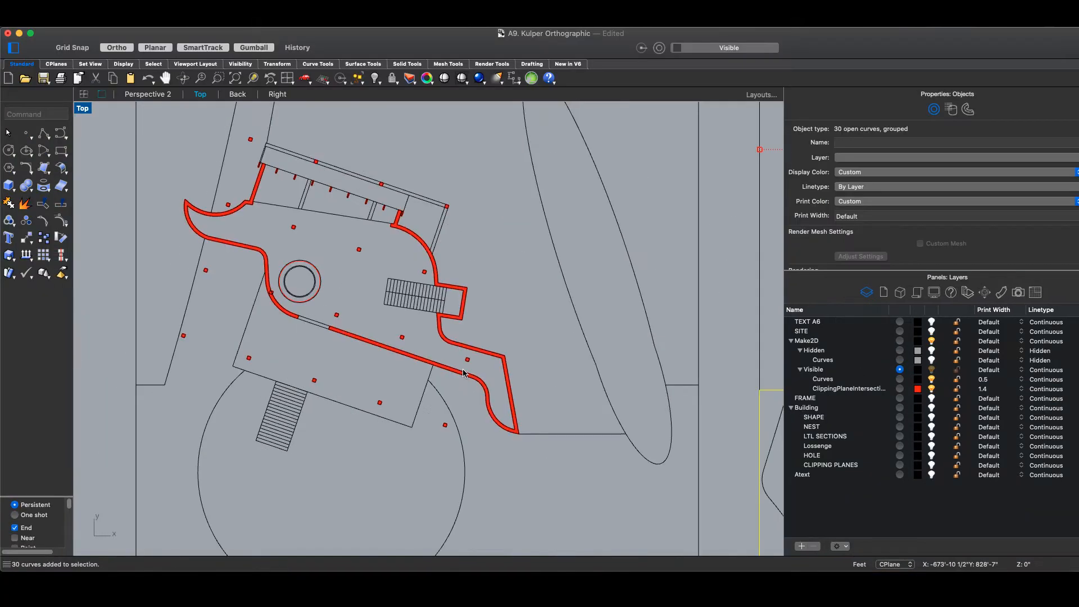
{"action": "scroll", "coordinate": [480, 372], "scroll_direction": "up", "scroll_amount": 3}
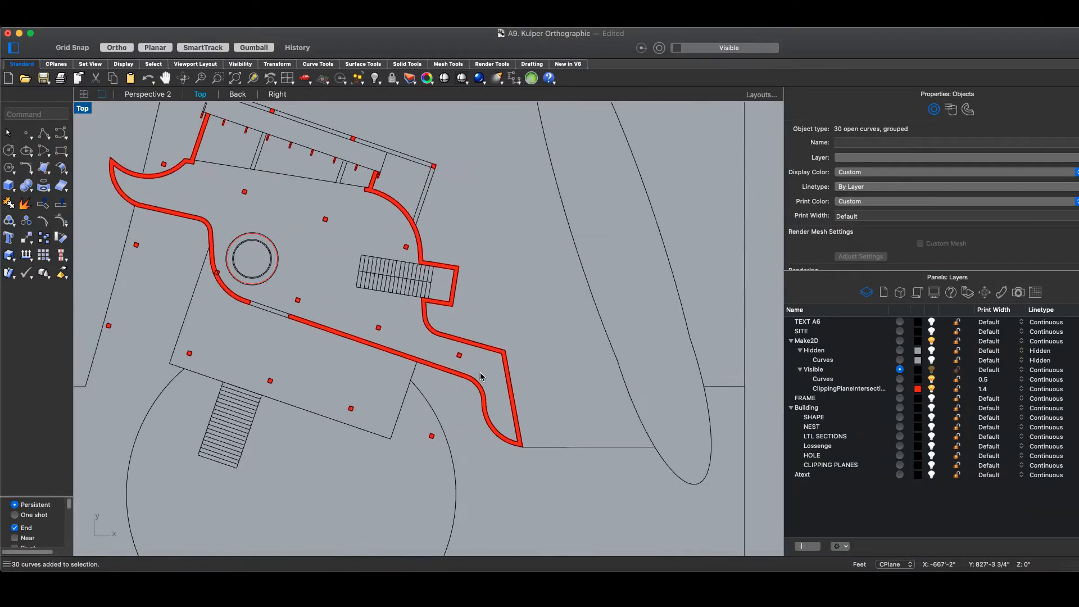
{"action": "scroll", "coordinate": [525, 303], "scroll_direction": "up", "scroll_amount": 4}
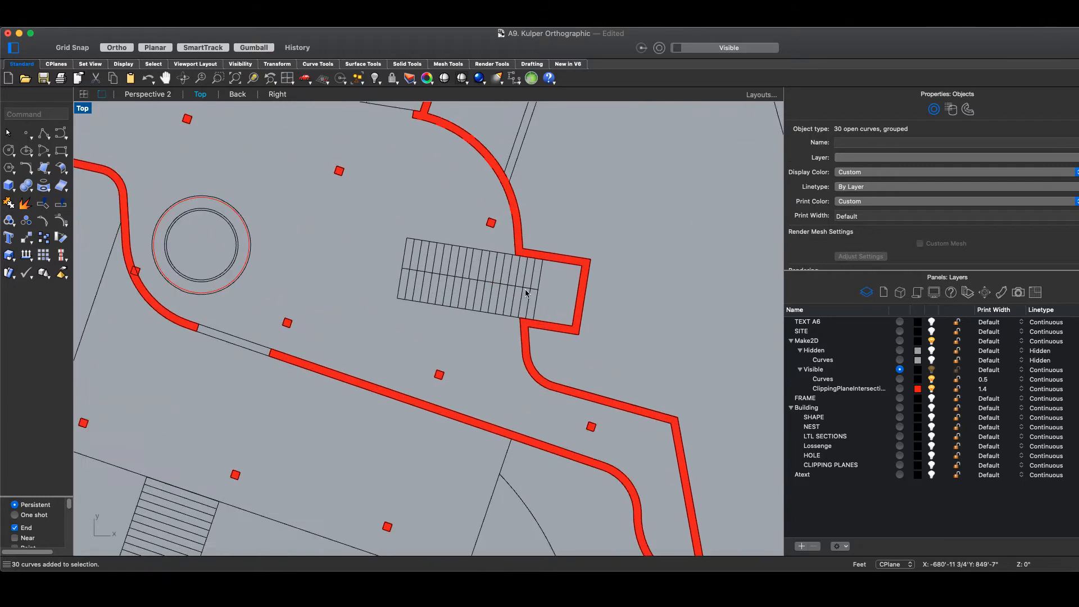
{"action": "scroll", "coordinate": [524, 289], "scroll_direction": "down", "scroll_amount": 4}
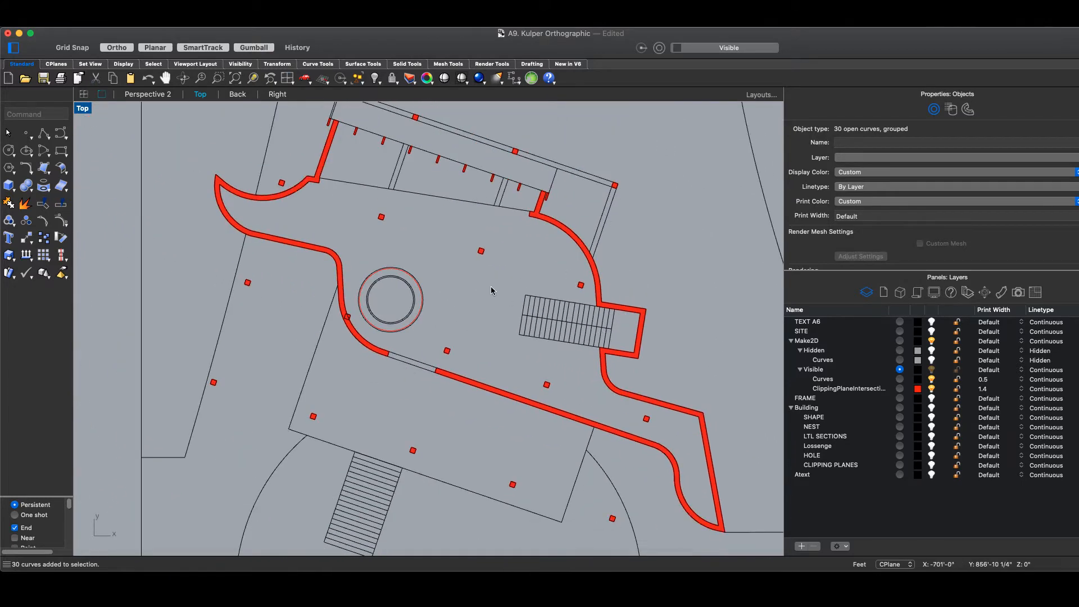
{"action": "scroll", "coordinate": [491, 291], "scroll_direction": "up", "scroll_amount": 1}
{"action": "scroll", "coordinate": [517, 241], "scroll_direction": "up", "scroll_amount": 3}
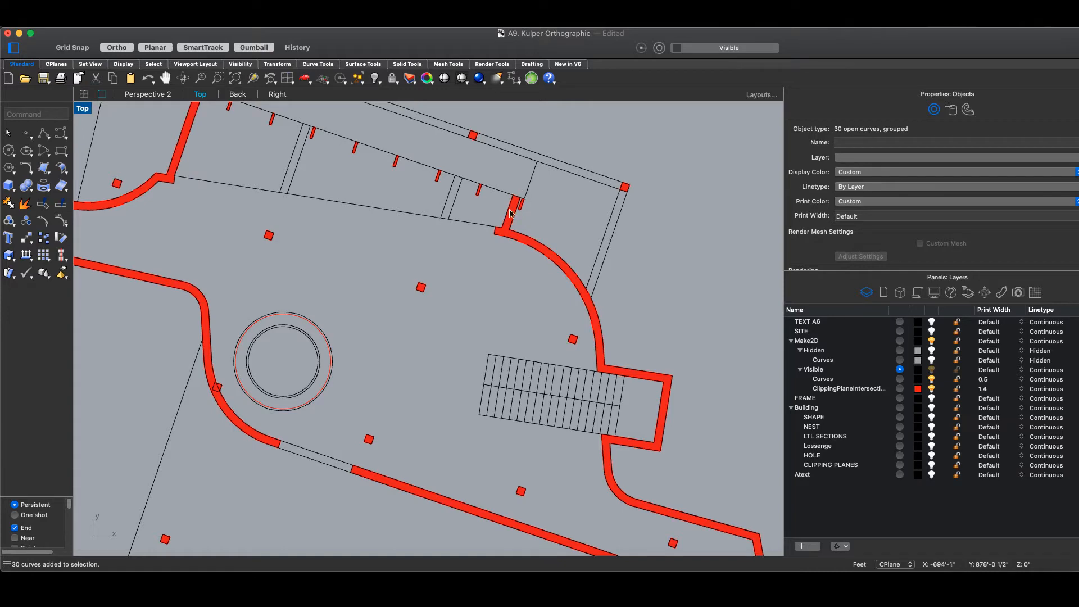
{"action": "scroll", "coordinate": [551, 265], "scroll_direction": "up", "scroll_amount": 6}
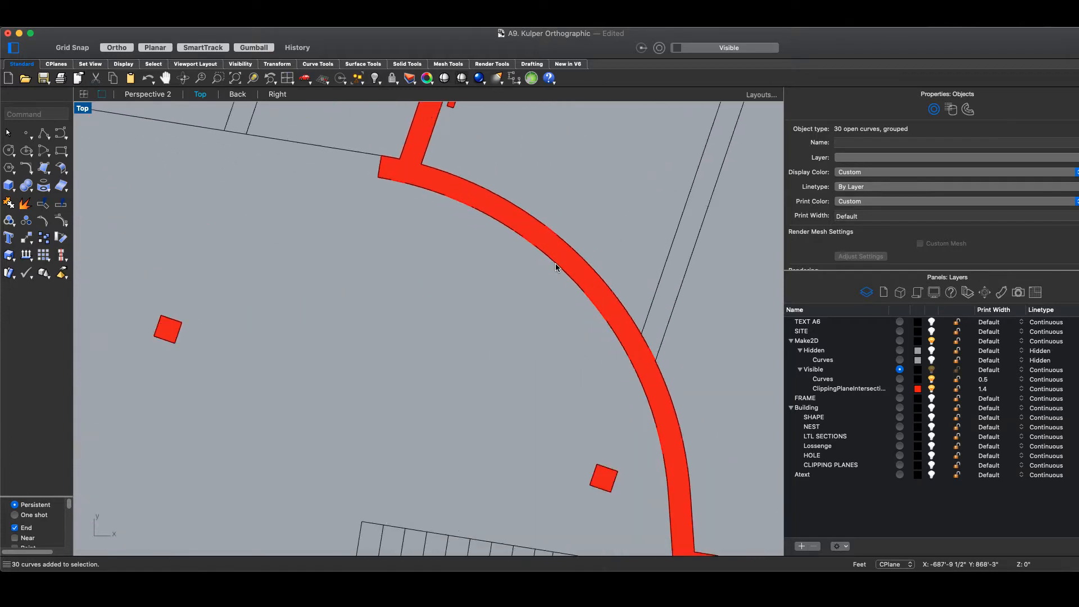
- Pick the red wall's filled surface, not its outline, confirming it sits on ClippingPlaneIntersections
{"action": "left_click", "coordinate": [548, 249]}
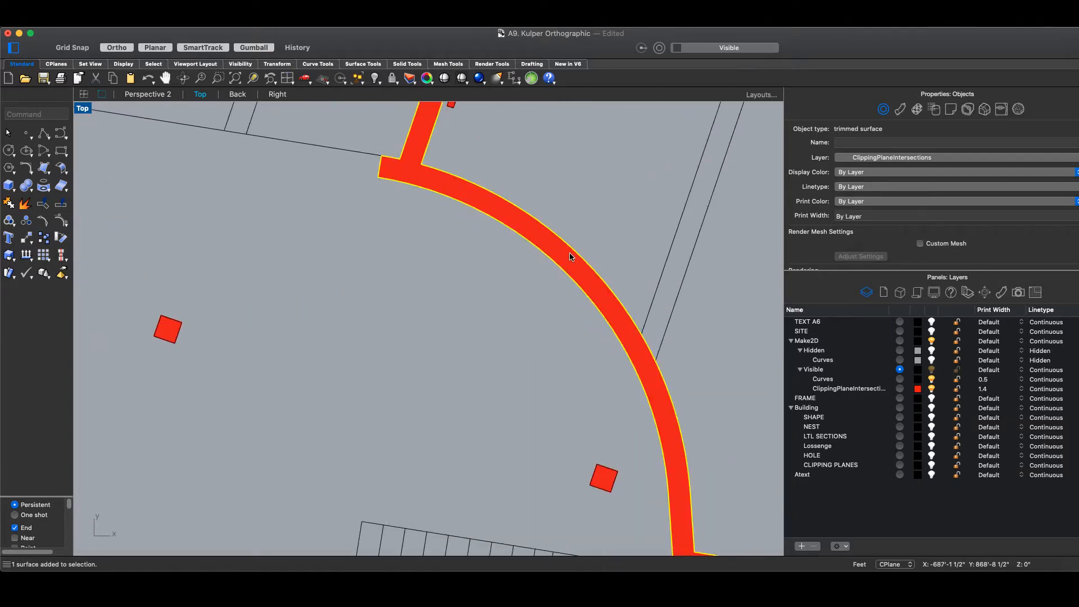
{"action": "scroll", "coordinate": [571, 250], "scroll_direction": "down", "scroll_amount": 4}
{"action": "scroll", "coordinate": [580, 256], "scroll_direction": "down", "scroll_amount": 2}
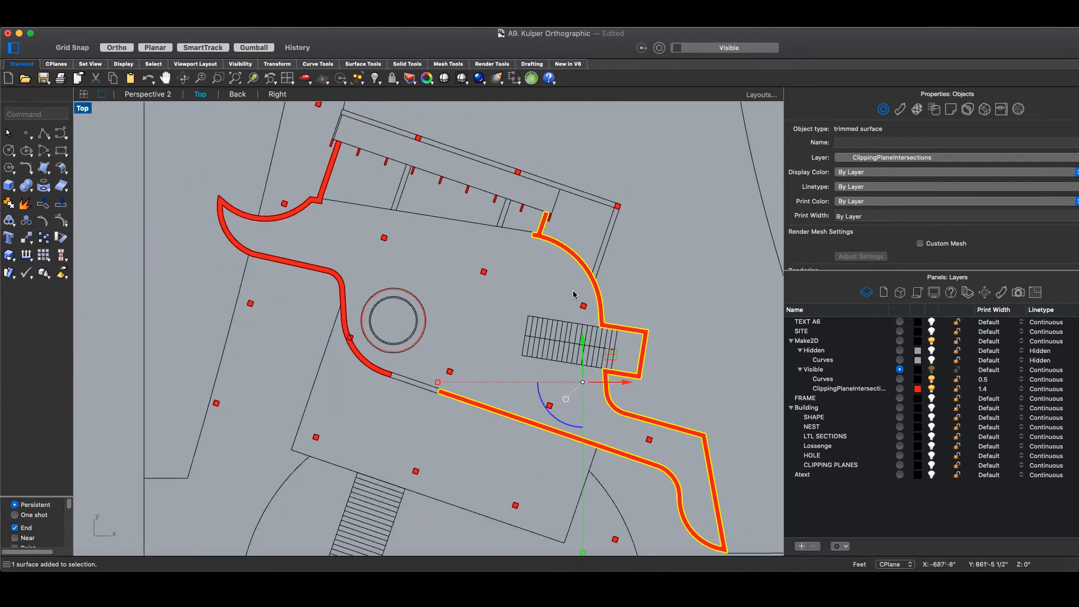
{"action": "left_click", "coordinate": [371, 370]}
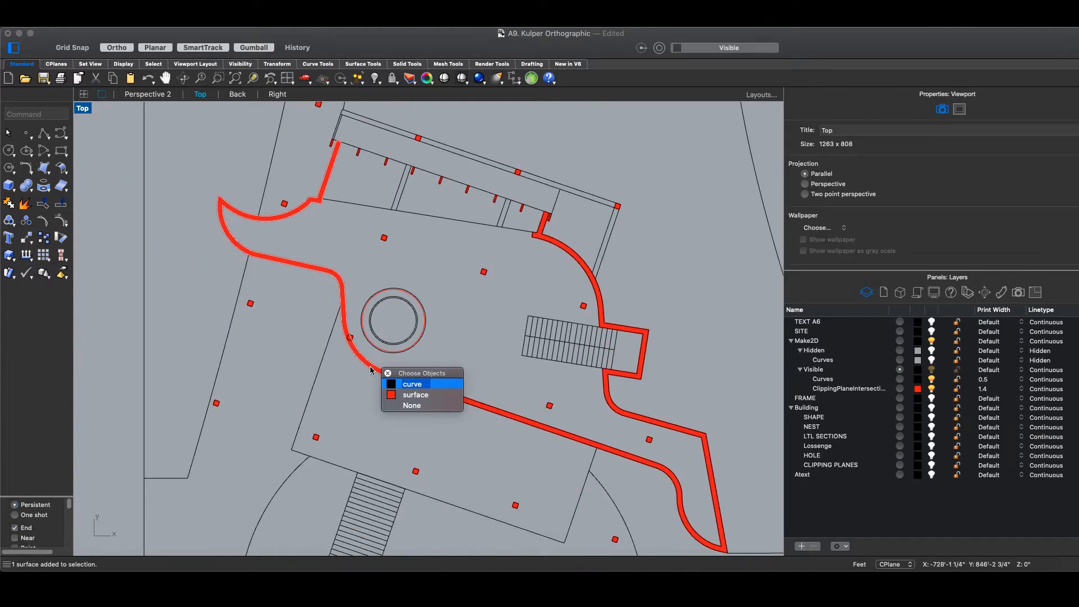
{"action": "left_click", "coordinate": [405, 395]}
{"action": "scroll", "coordinate": [403, 398], "scroll_direction": "down", "scroll_amount": 1}
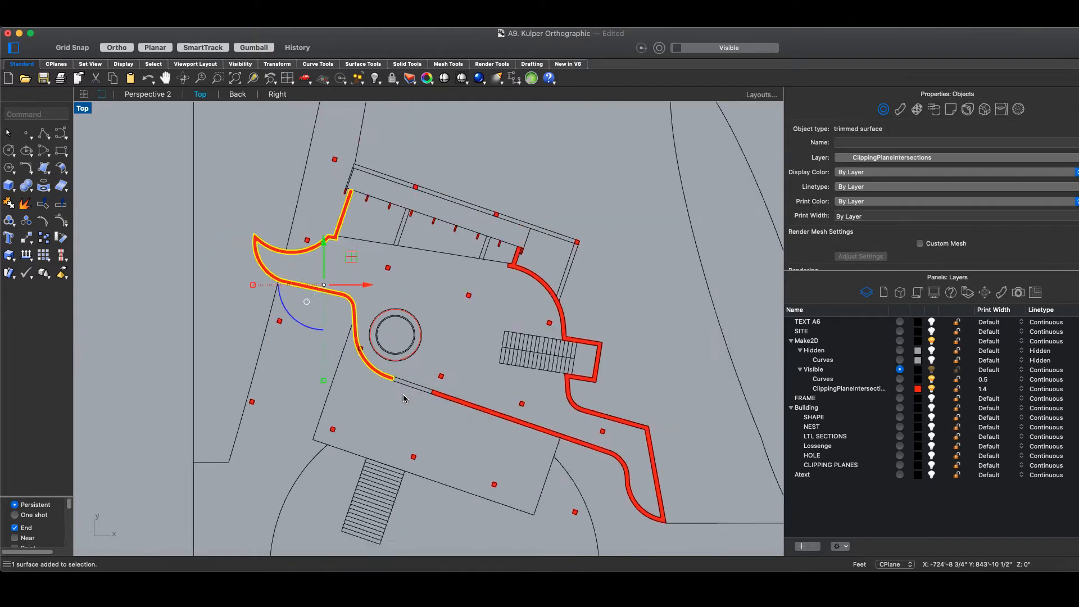
{"action": "scroll", "coordinate": [531, 341], "scroll_direction": "up", "scroll_amount": 4}
{"action": "scroll", "coordinate": [522, 337], "scroll_direction": "down", "scroll_amount": 4}
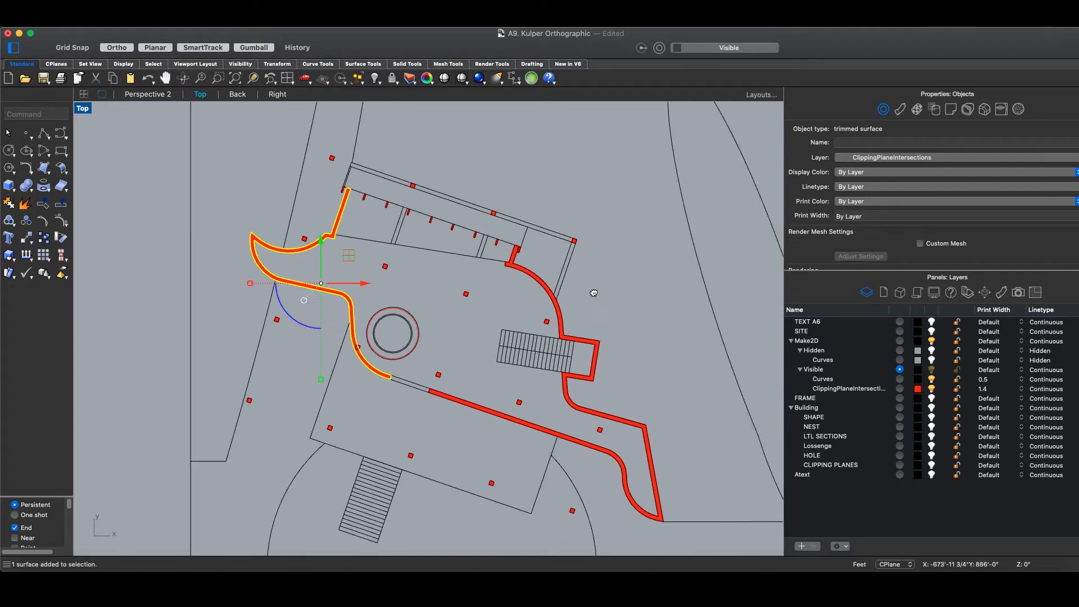
{"action": "right_click_drag", "start_coordinate": [593, 293], "coordinate": [553, 245]}
{"action": "scroll", "coordinate": [509, 302], "scroll_direction": "up", "scroll_amount": 2}
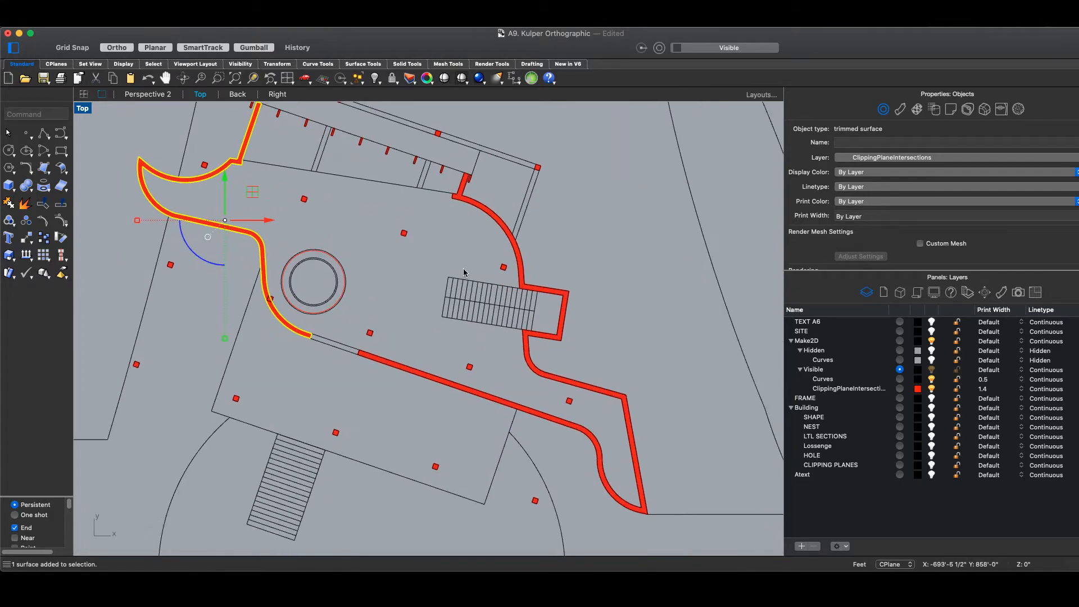
{"action": "scroll", "coordinate": [429, 243], "scroll_direction": "down", "scroll_amount": 3}
{"action": "scroll", "coordinate": [426, 248], "scroll_direction": "down", "scroll_amount": 5}
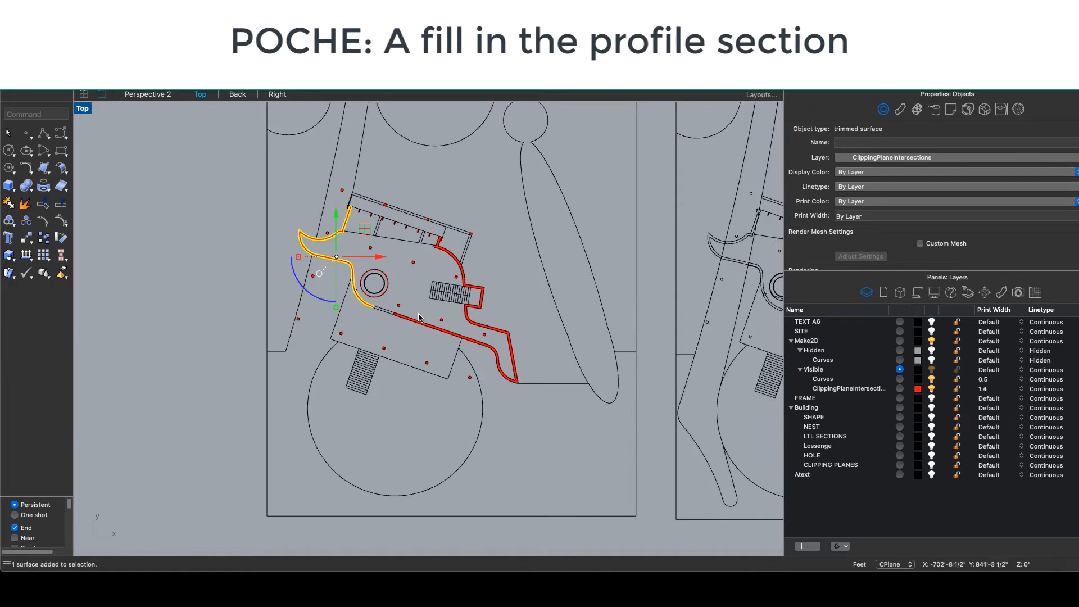
{"action": "scroll", "coordinate": [411, 331], "scroll_direction": "up", "scroll_amount": 8}
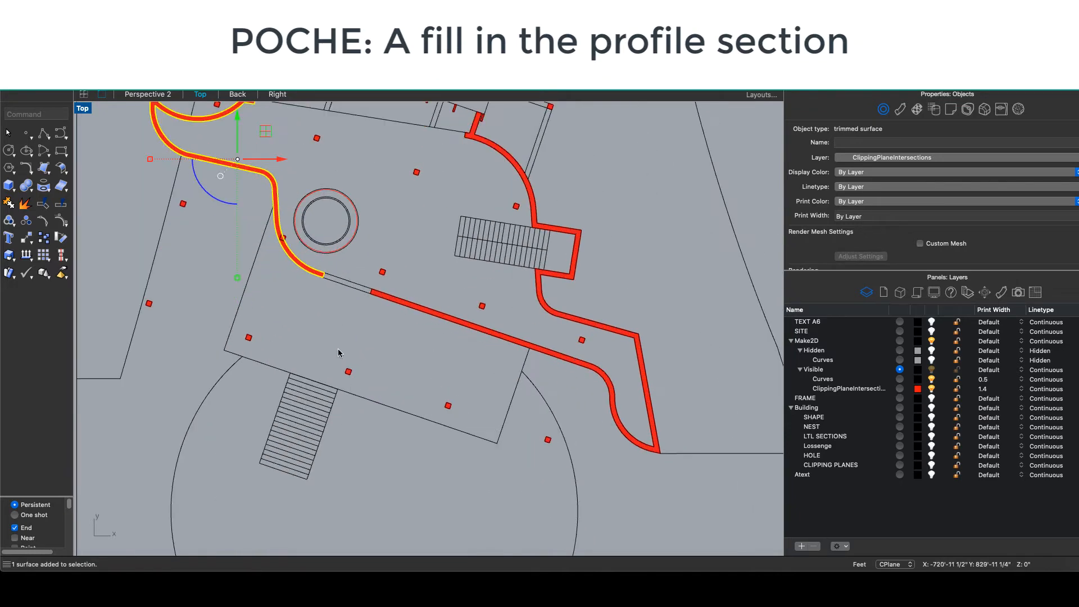
{"action": "scroll", "coordinate": [343, 348], "scroll_direction": "up", "scroll_amount": 5}
{"action": "scroll", "coordinate": [351, 343], "scroll_direction": "down", "scroll_amount": 7}
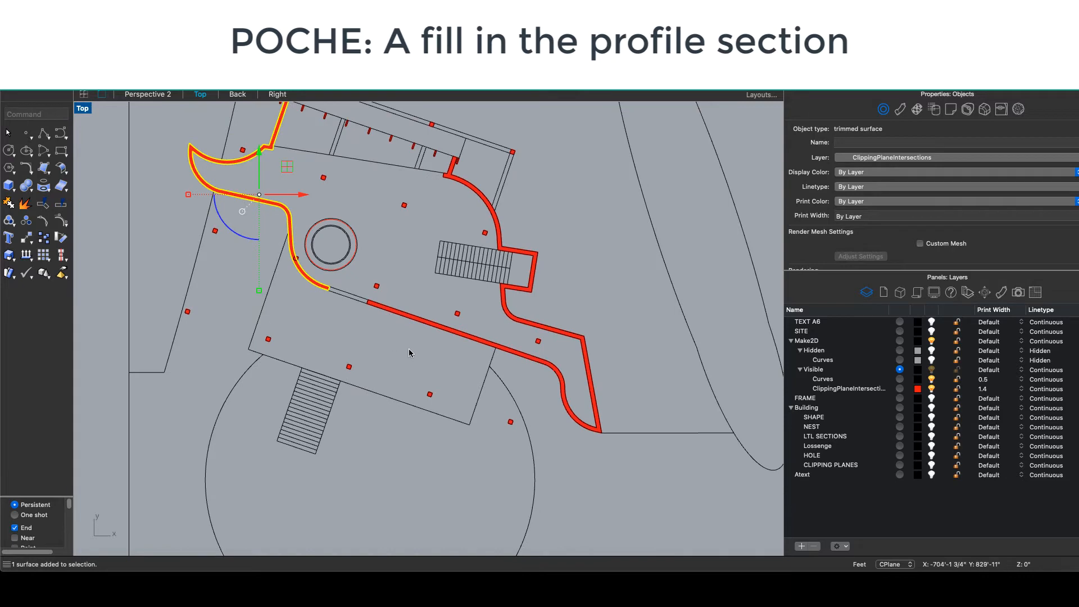
{"action": "scroll", "coordinate": [346, 380], "scroll_direction": "up", "scroll_amount": 8}
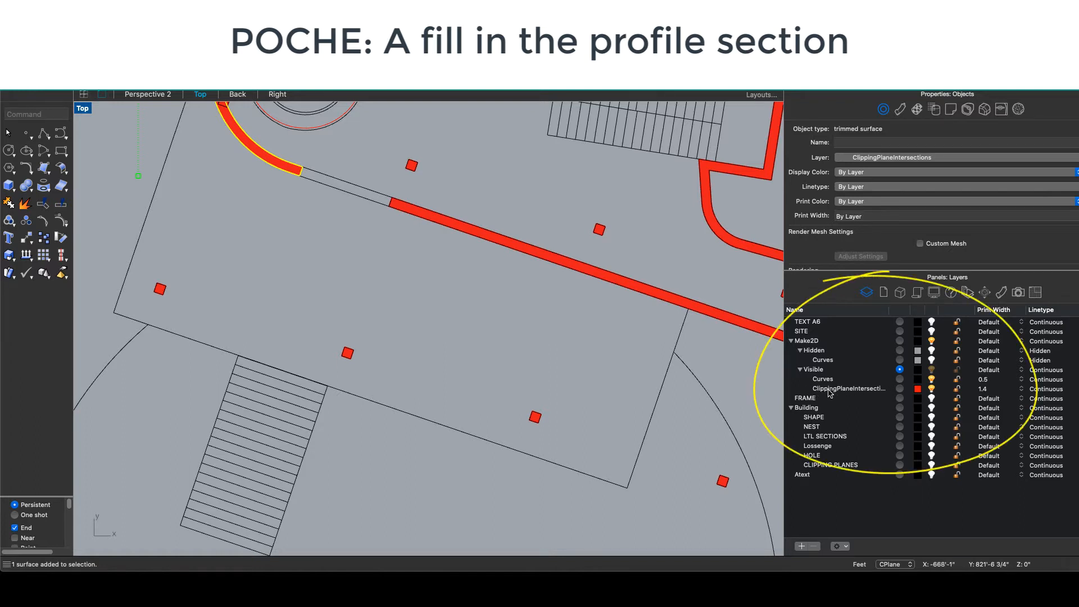
{"action": "scroll", "coordinate": [746, 370], "scroll_direction": "down", "scroll_amount": 10}
- Apply Show only this layer to ClippingPlaneIntersections in the Layers panel
{"action": "right_click_drag", "start_coordinate": [723, 373], "coordinate": [538, 366]}
{"action": "left_click", "coordinate": [857, 390]}
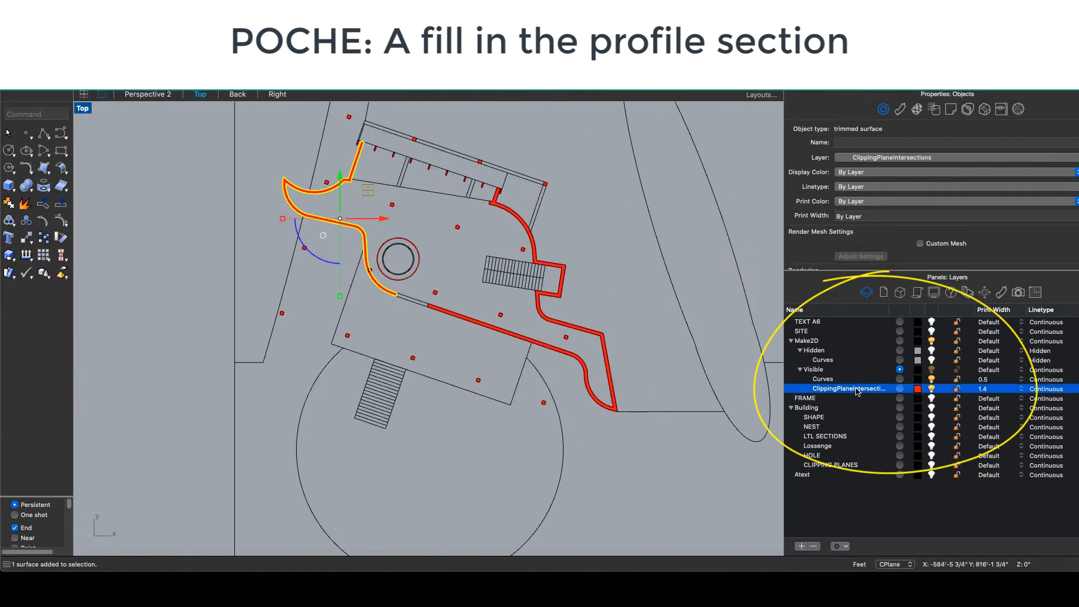
{"action": "right_click", "coordinate": [856, 391]}
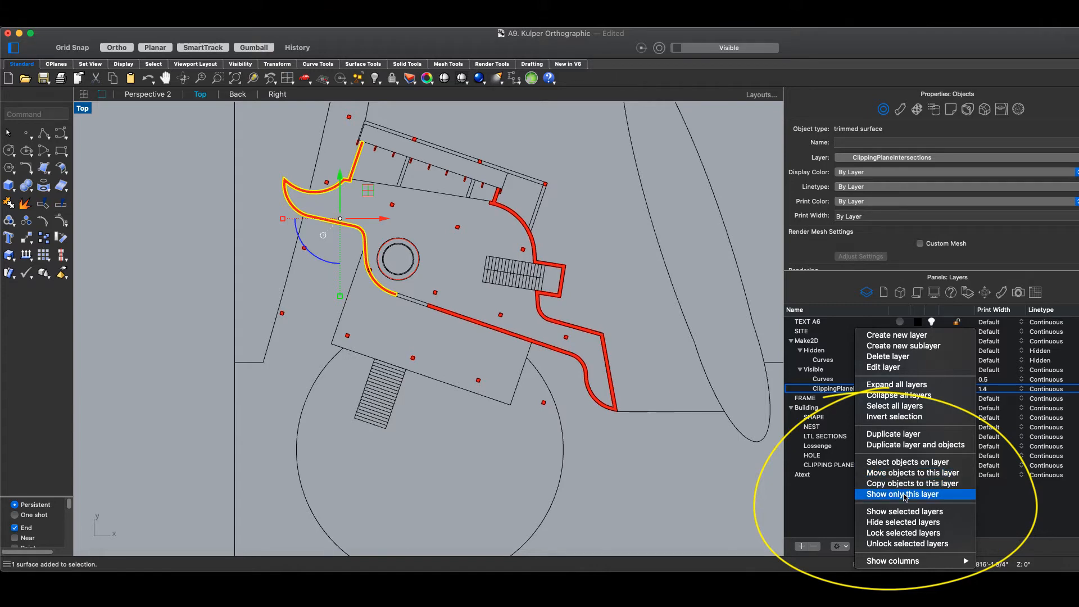
{"action": "left_click", "coordinate": [904, 495]}
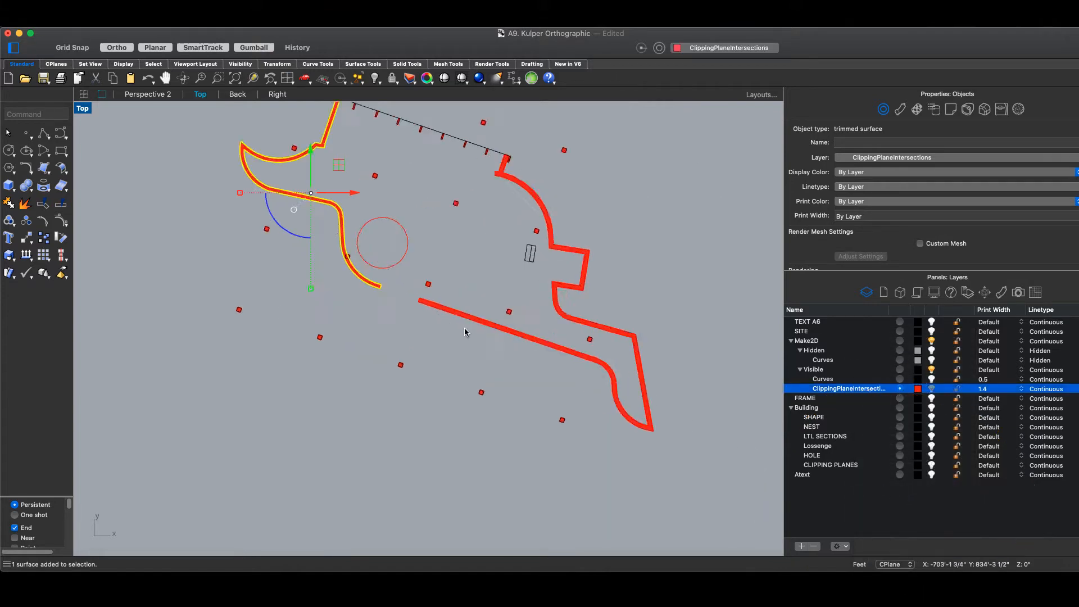
- Ungroup the red square column near the mullions
{"action": "scroll", "coordinate": [487, 261], "scroll_direction": "up", "scroll_amount": 5}
{"action": "scroll", "coordinate": [452, 249], "scroll_direction": "up", "scroll_amount": 3}
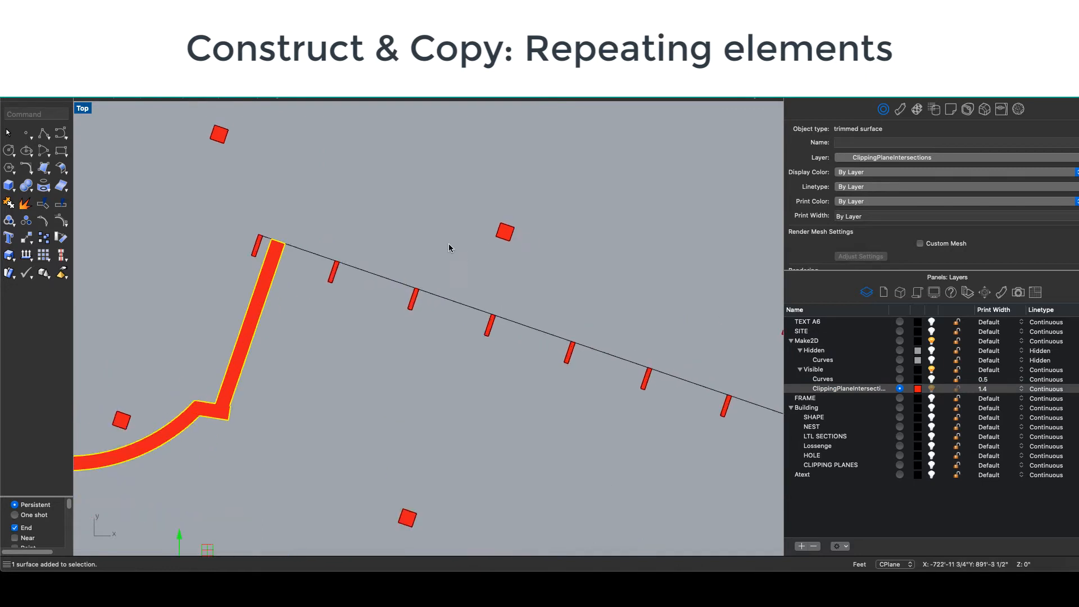
{"action": "scroll", "coordinate": [466, 222], "scroll_direction": "down", "scroll_amount": 3}
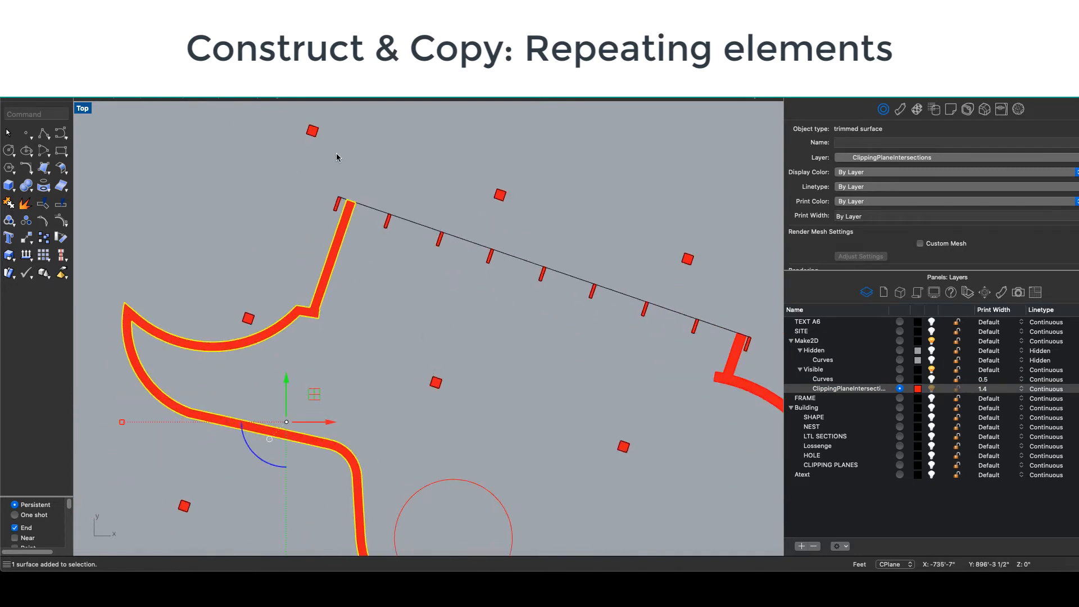
{"action": "right_click_drag", "start_coordinate": [337, 154], "coordinate": [368, 208]}
{"action": "left_click_drag", "start_coordinate": [339, 160], "coordinate": [374, 213]}
{"action": "scroll", "coordinate": [321, 167], "scroll_direction": "up", "scroll_amount": 6}
{"action": "left_click", "coordinate": [369, 206]}
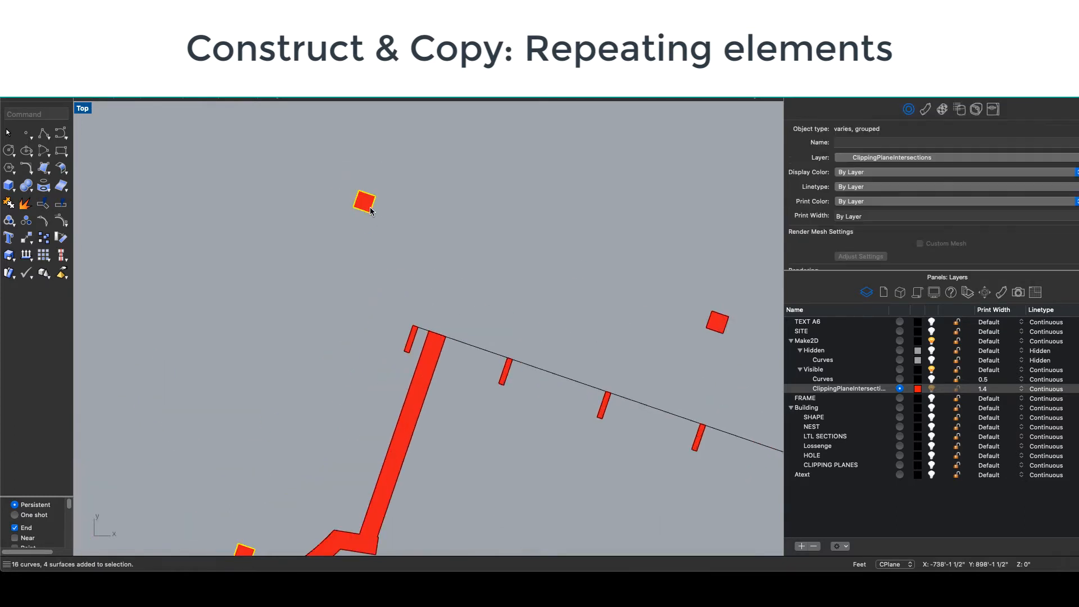
{"action": "scroll", "coordinate": [454, 215], "scroll_direction": "down", "scroll_amount": 3}
{"action": "scroll", "coordinate": [397, 193], "scroll_direction": "up", "scroll_amount": 2}
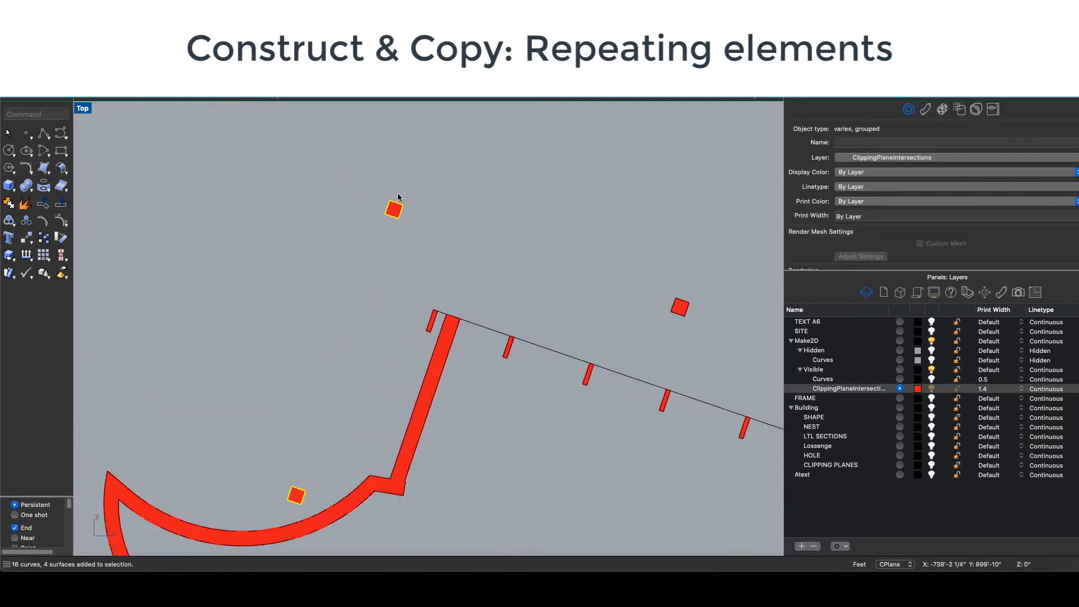
{"action": "scroll", "coordinate": [398, 196], "scroll_direction": "up", "scroll_amount": 6}
{"action": "scroll", "coordinate": [384, 218], "scroll_direction": "down", "scroll_amount": 4}
{"action": "key", "text": "super+shift+g"}
- Turn off Show isocurves on the square column's fill surface
{"action": "left_click", "coordinate": [416, 221]}
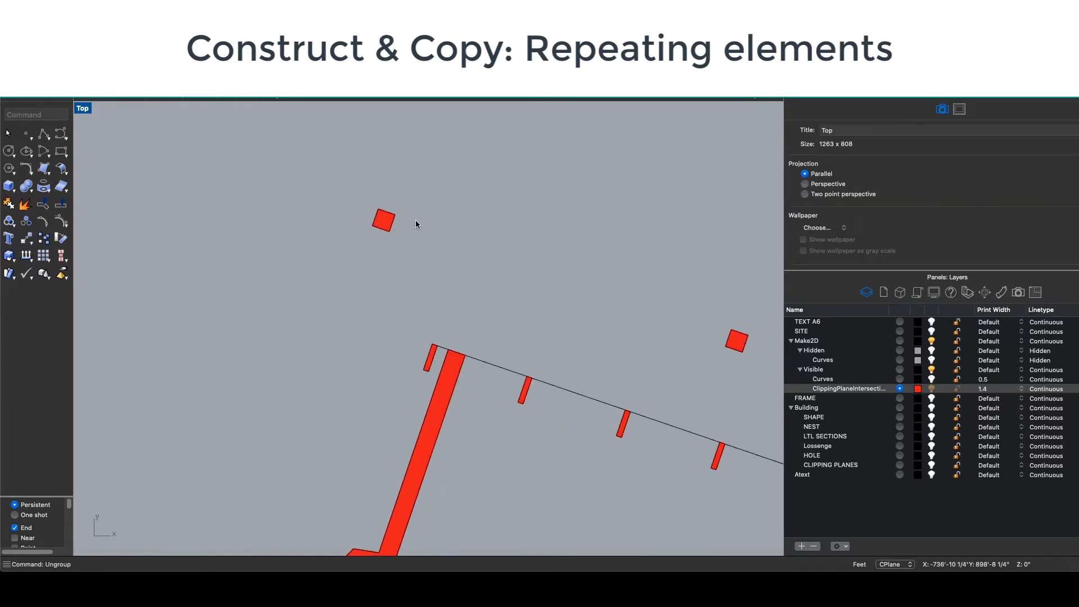
{"action": "left_click", "coordinate": [382, 216]}
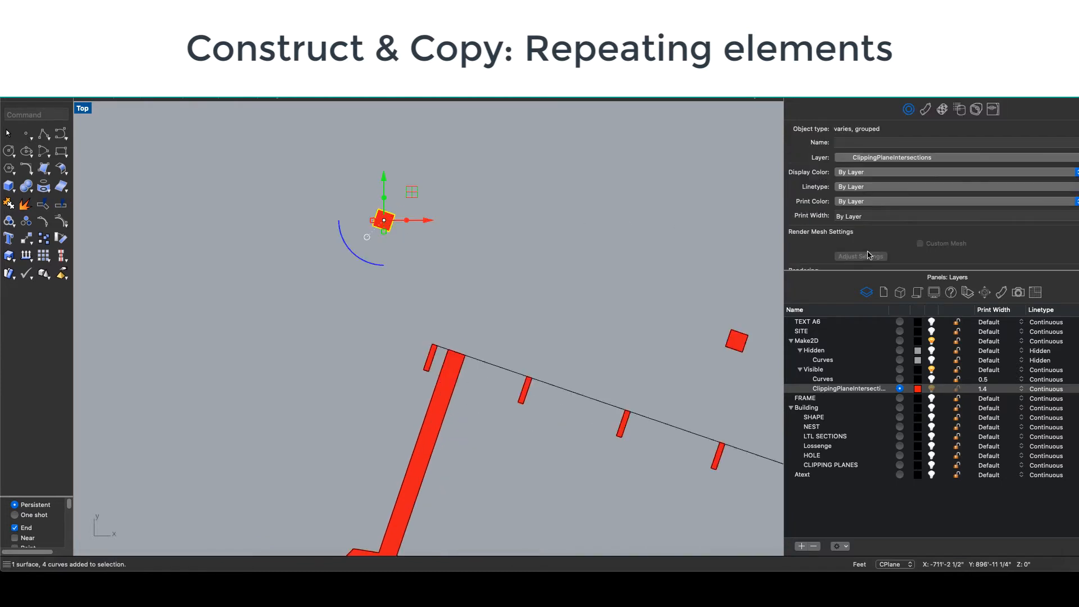
{"action": "scroll", "coordinate": [869, 254], "scroll_direction": "down", "scroll_amount": 2}
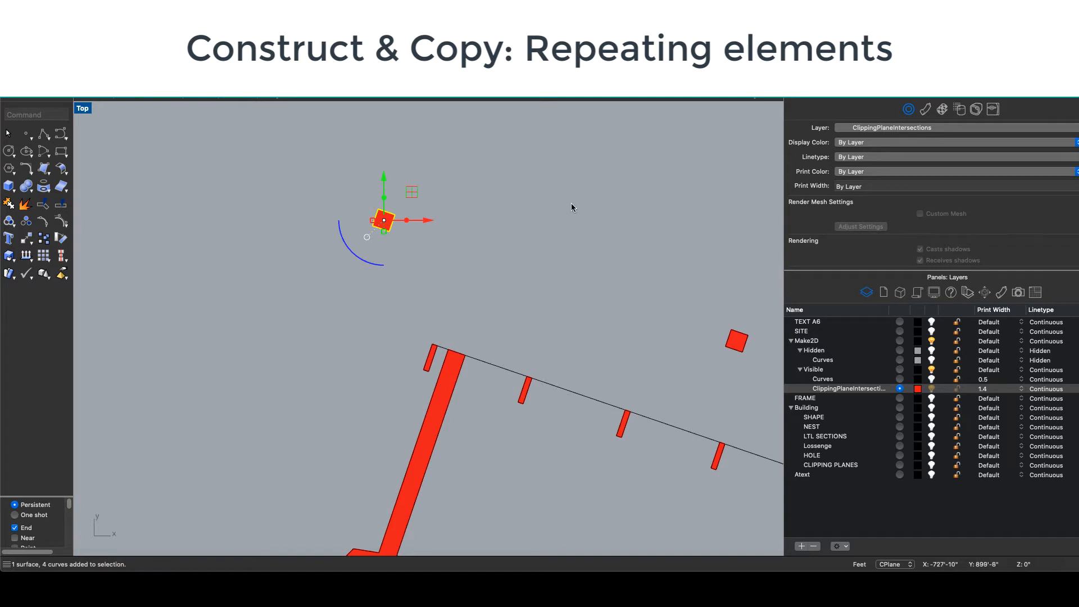
{"action": "scroll", "coordinate": [928, 236], "scroll_direction": "down", "scroll_amount": 3}
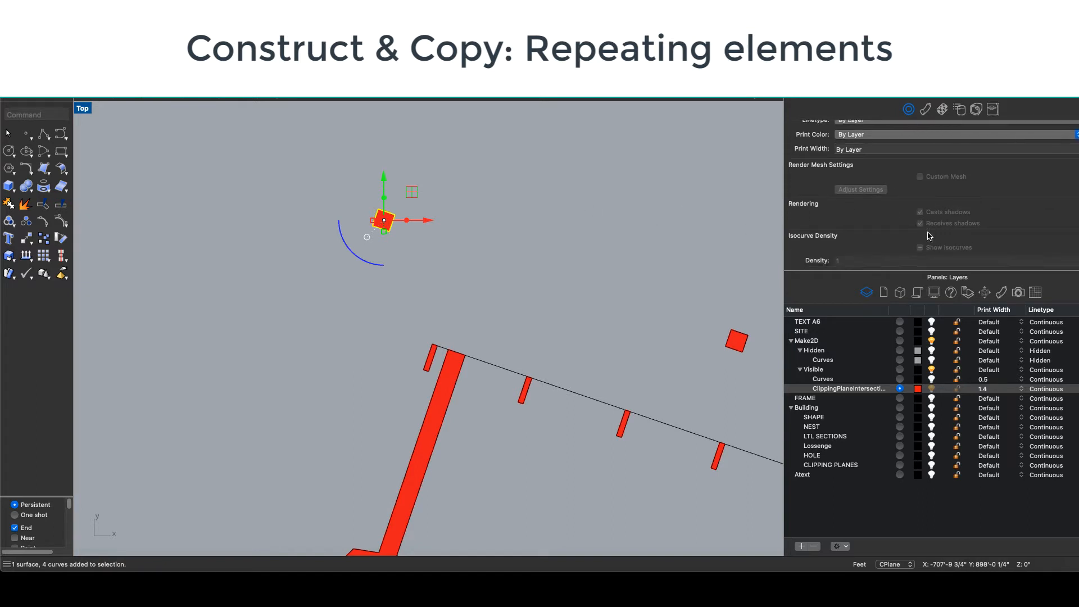
{"action": "left_click", "coordinate": [568, 229]}
{"action": "left_click", "coordinate": [383, 224]}
{"action": "left_click", "coordinate": [384, 223]}
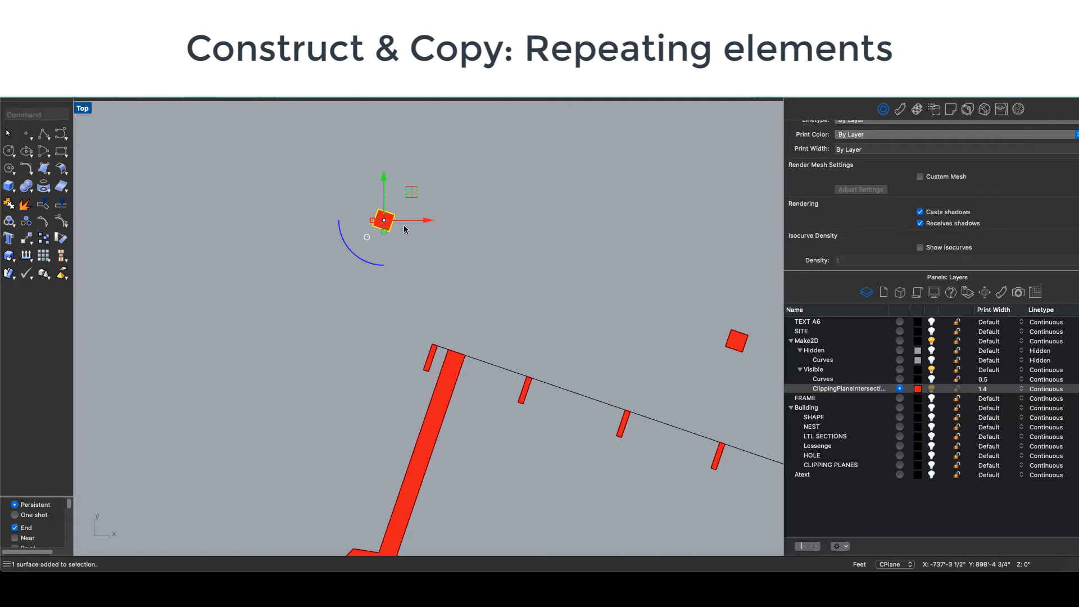
{"action": "scroll", "coordinate": [864, 218], "scroll_direction": "down", "scroll_amount": 3}
{"action": "key", "text": "Escape"}
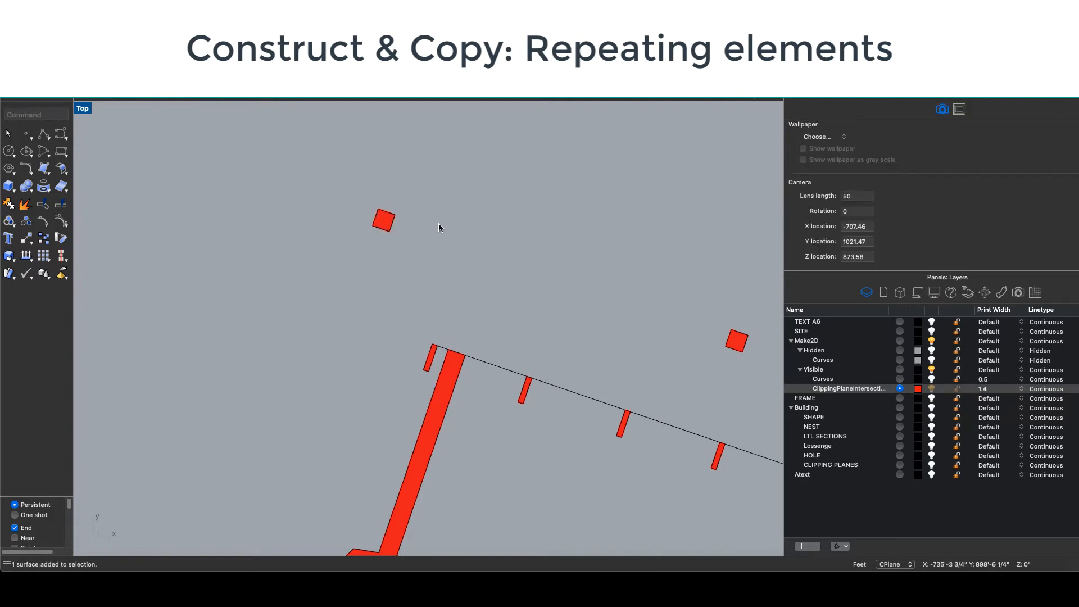
{"action": "left_click", "coordinate": [385, 221]}
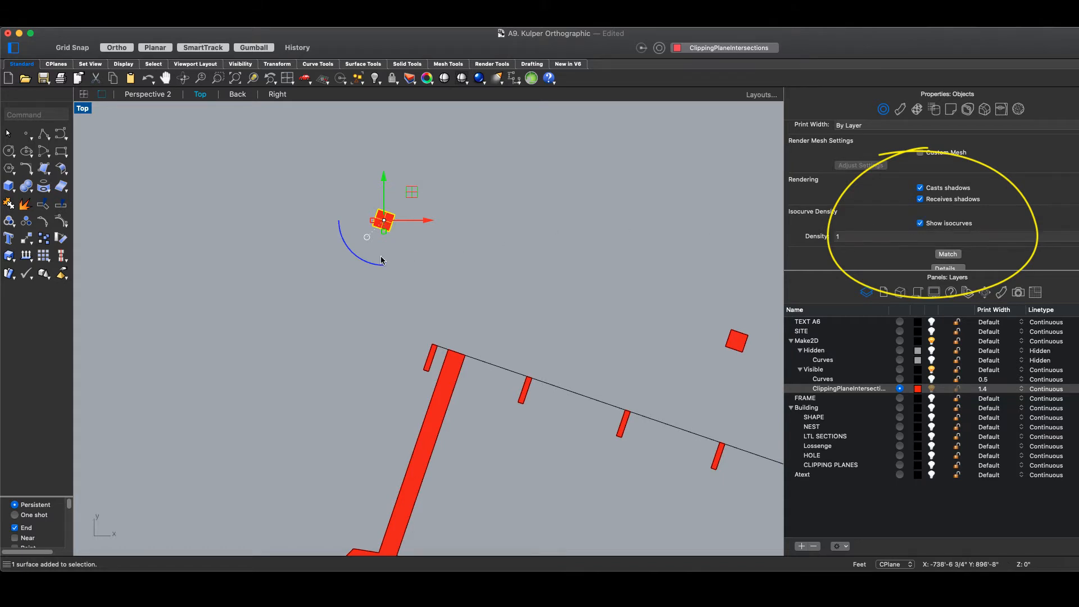
{"action": "key", "text": "Escape"}
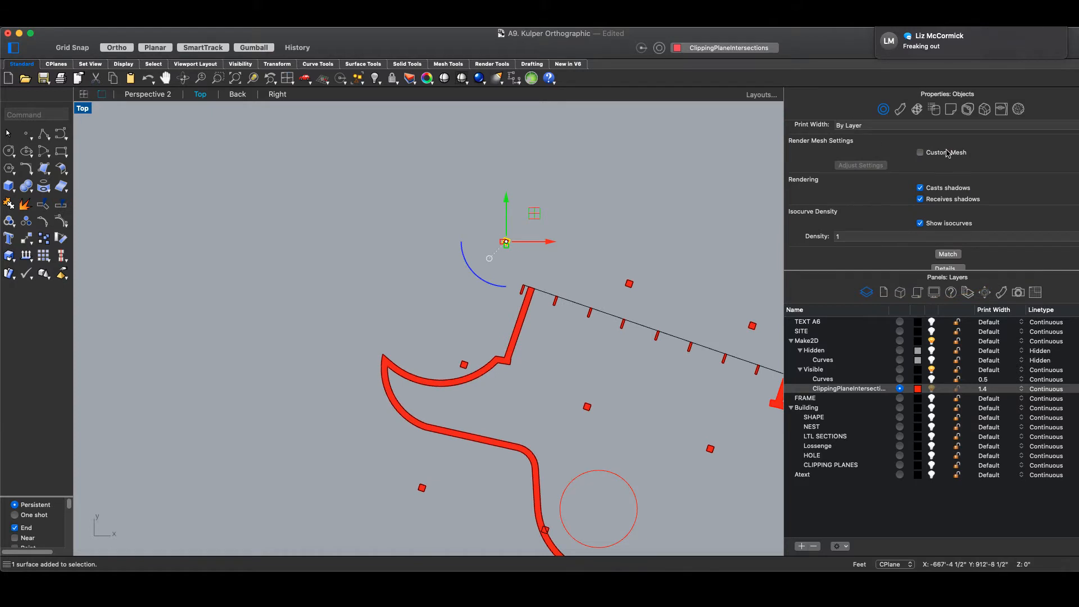
{"action": "left_click", "coordinate": [920, 223]}
- Pan across the plan to bring the black outline linework into view
{"action": "scroll", "coordinate": [679, 253], "scroll_direction": "down", "scroll_amount": 6}
{"action": "right_click_drag", "start_coordinate": [694, 331], "coordinate": [492, 226]}
{"action": "scroll", "coordinate": [545, 327], "scroll_direction": "up", "scroll_amount": 4}
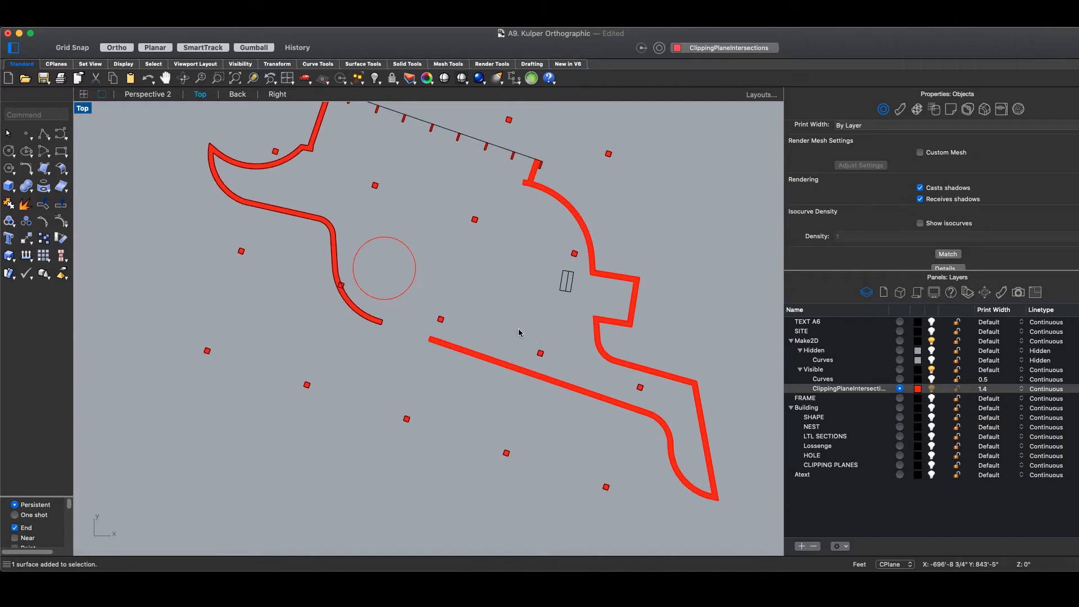
{"action": "scroll", "coordinate": [517, 332], "scroll_direction": "down", "scroll_amount": 3}
{"action": "right_click_drag", "start_coordinate": [684, 315], "coordinate": [263, 314]}
{"action": "scroll", "coordinate": [554, 319], "scroll_direction": "up", "scroll_amount": 6}
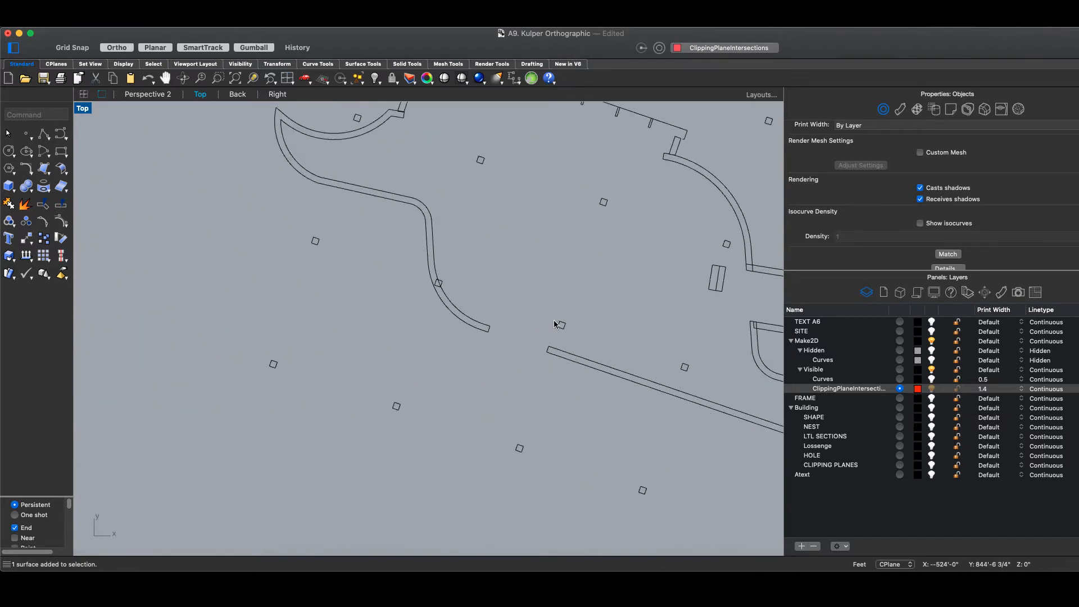
- Trim the two overlapping stubs where the wall outline curves cross at the corner
{"action": "right_click_drag", "start_coordinate": [592, 300], "coordinate": [378, 304]}
{"action": "scroll", "coordinate": [556, 333], "scroll_direction": "up", "scroll_amount": 4}
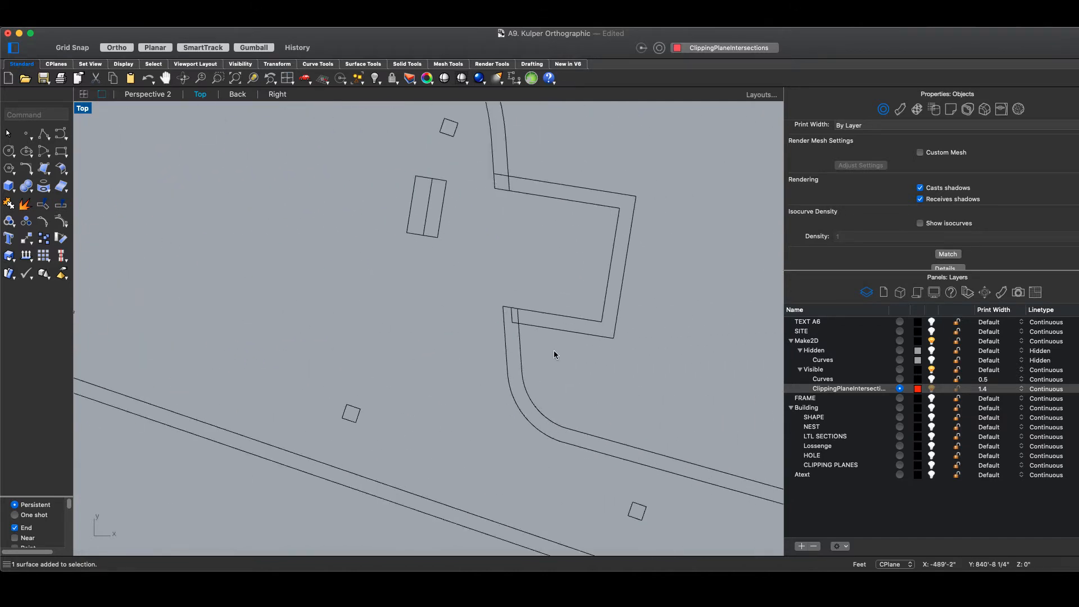
{"action": "scroll", "coordinate": [462, 166], "scroll_direction": "up", "scroll_amount": 3}
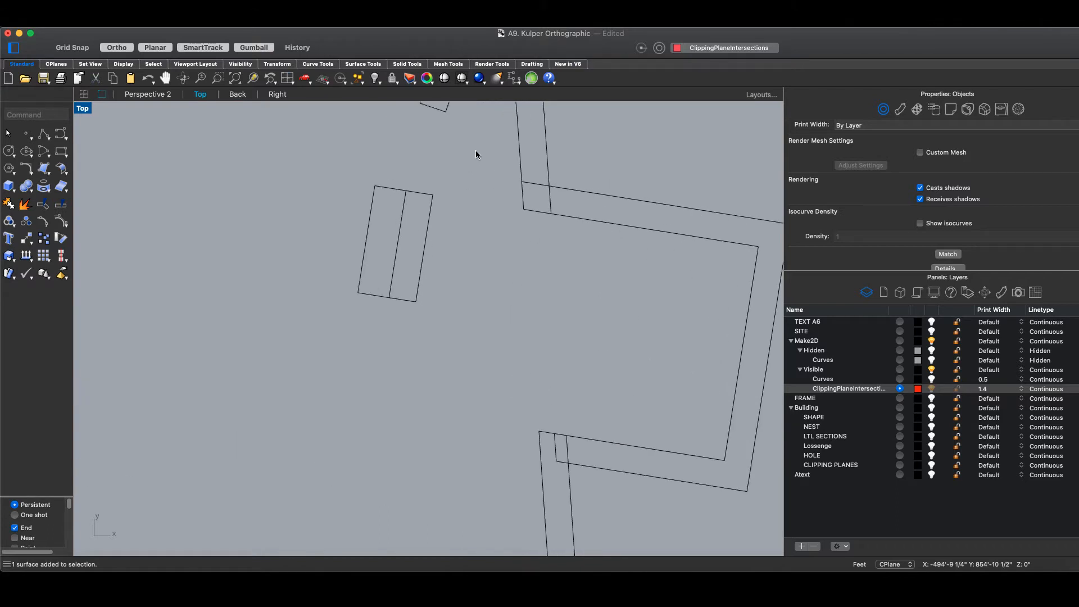
{"action": "left_click", "coordinate": [475, 150]}
{"action": "left_click_drag", "start_coordinate": [605, 254], "coordinate": [500, 163]}
{"action": "key", "text": "super+t"}
{"action": "left_click", "coordinate": [535, 183]}
{"action": "left_click", "coordinate": [549, 198]}
{"action": "scroll", "coordinate": [550, 197], "scroll_direction": "down", "scroll_amount": 4}
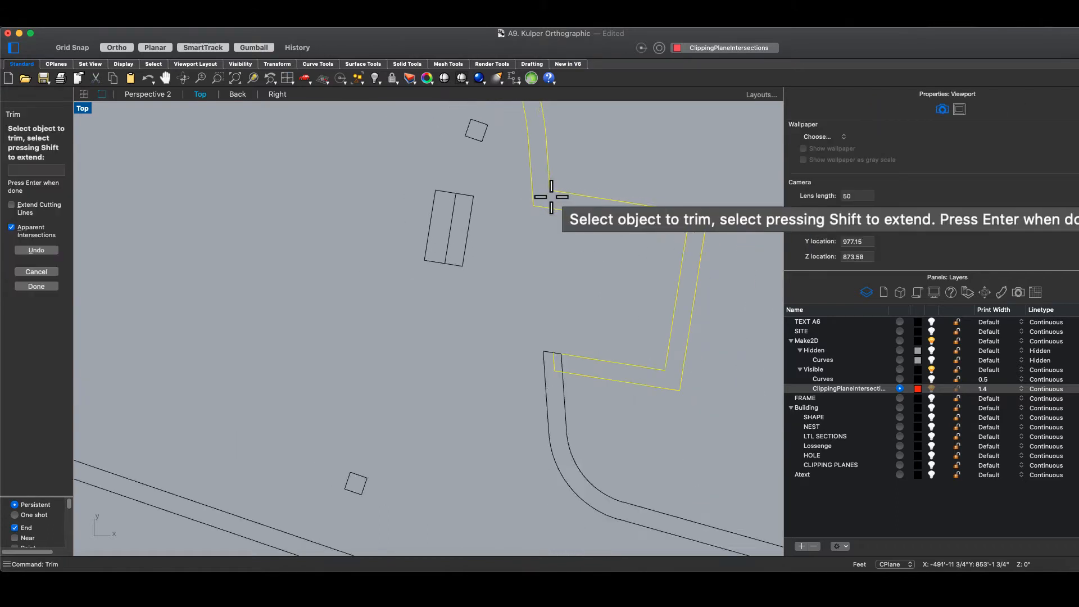
{"action": "scroll", "coordinate": [556, 337], "scroll_direction": "up", "scroll_amount": 3}
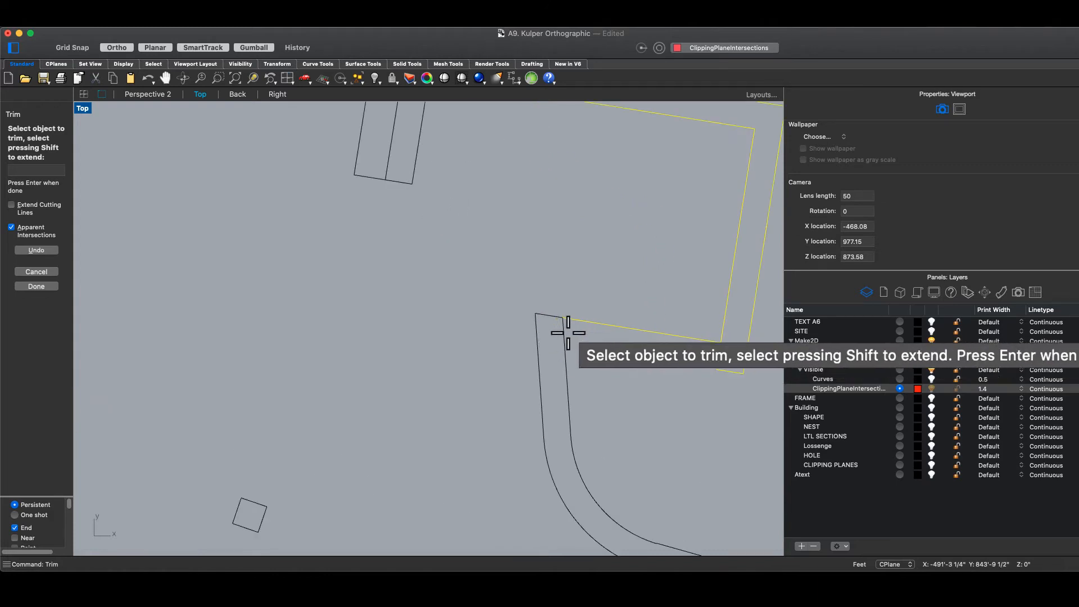
{"action": "scroll", "coordinate": [576, 364], "scroll_direction": "down", "scroll_amount": 3}
{"action": "key", "text": "Return"}
- Fillet the inner corner's two wall curves at radius 0 into a sharp corner
{"action": "left_click", "coordinate": [602, 376]}
{"action": "scroll", "coordinate": [603, 375], "scroll_direction": "up", "scroll_amount": 4}
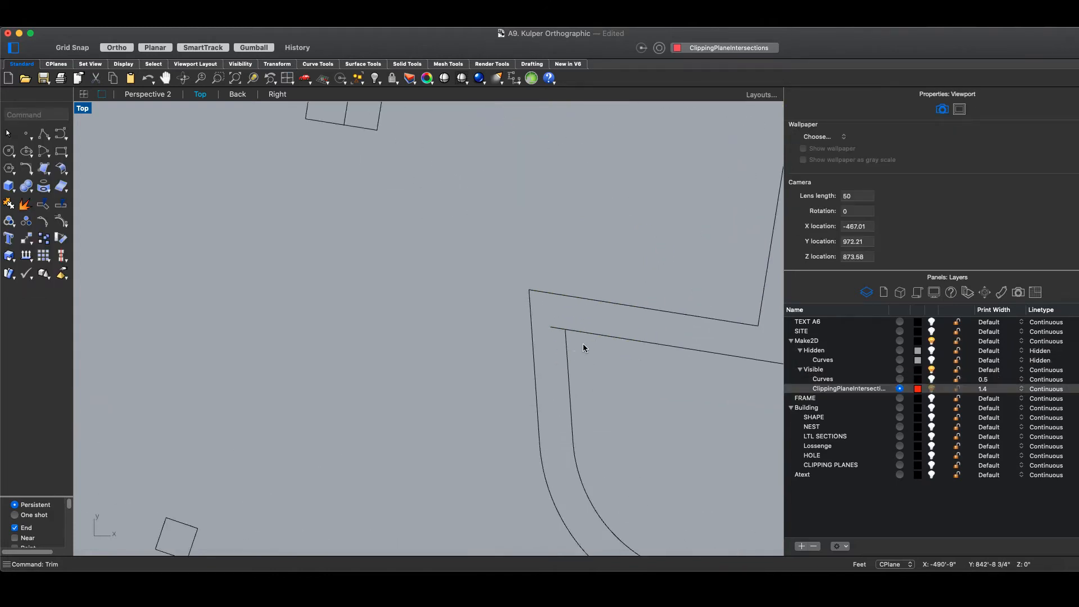
{"action": "left_click", "coordinate": [589, 334]}
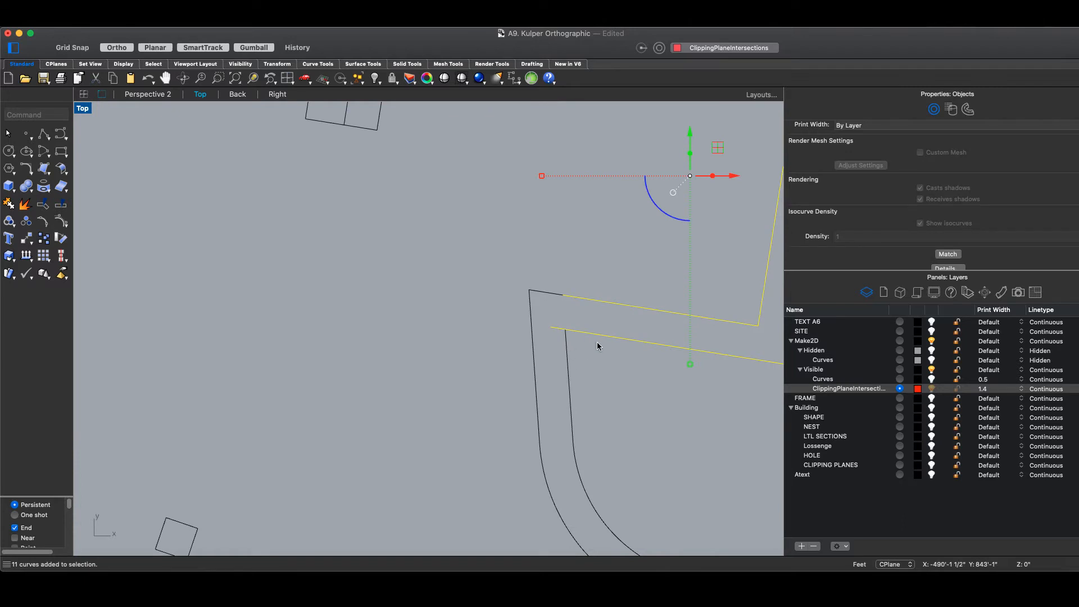
{"action": "right_click_drag", "start_coordinate": [638, 397], "coordinate": [549, 395]}
{"action": "scroll", "coordinate": [548, 396], "scroll_direction": "down", "scroll_amount": 4}
{"action": "type", "text": "fillet"}
{"action": "key", "text": "Return"}
{"action": "left_click", "coordinate": [522, 355]}
{"action": "left_click", "coordinate": [522, 355]}
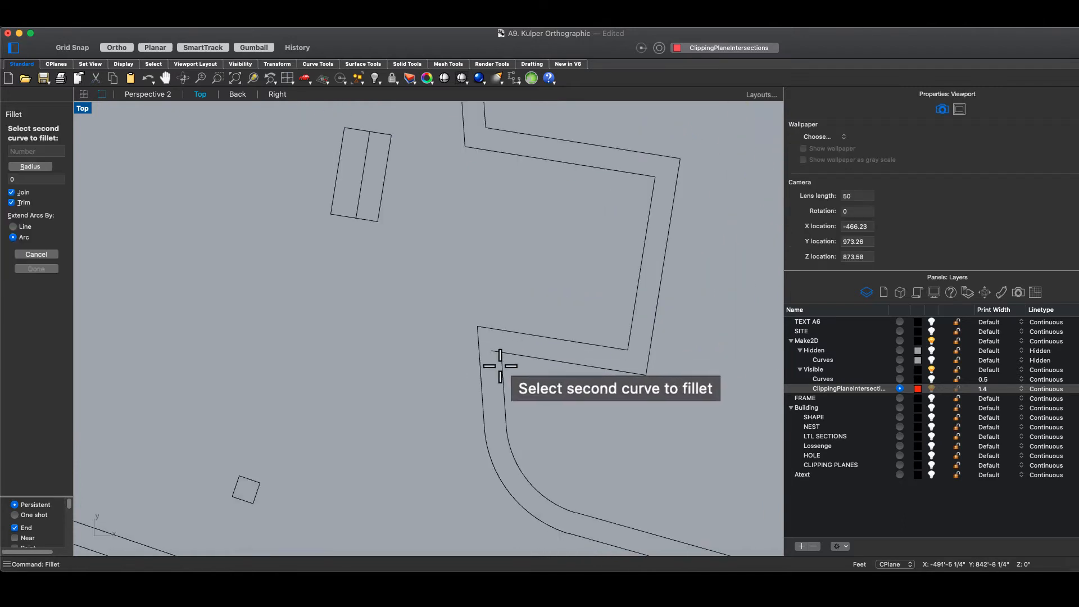
{"action": "left_click", "coordinate": [503, 369]}
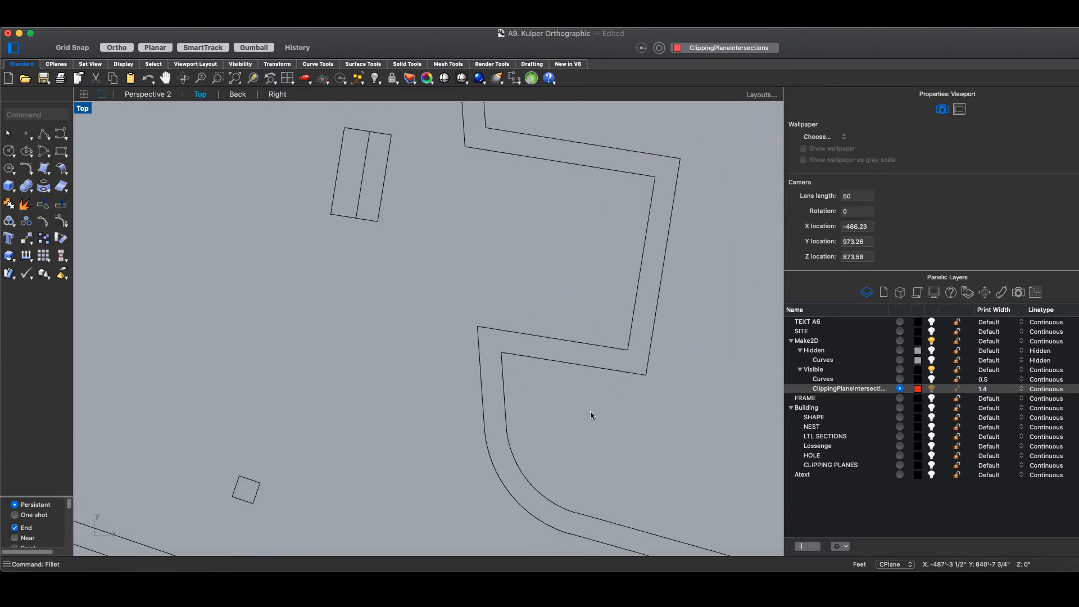
{"action": "scroll", "coordinate": [593, 406], "scroll_direction": "down", "scroll_amount": 10}
- Pan along the wall outline toward the upper wall
{"action": "right_click_drag", "start_coordinate": [682, 386], "coordinate": [667, 277]}
{"action": "right_click_drag", "start_coordinate": [464, 316], "coordinate": [662, 386]}
{"action": "right_click_drag", "start_coordinate": [435, 241], "coordinate": [330, 312]}
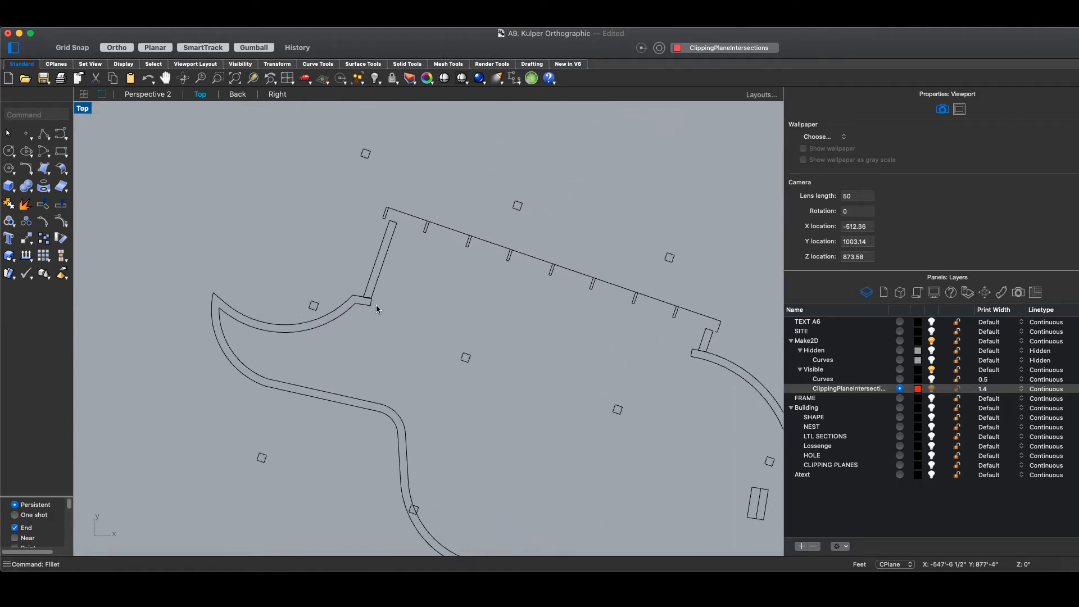
{"action": "scroll", "coordinate": [376, 304], "scroll_direction": "up", "scroll_amount": 10}
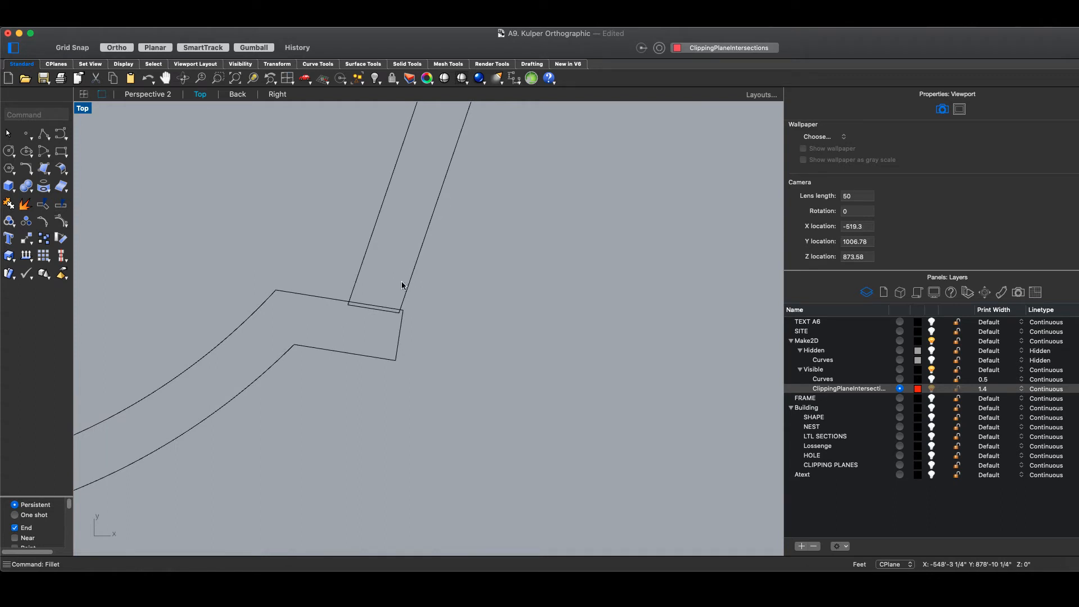
{"action": "scroll", "coordinate": [371, 309], "scroll_direction": "down", "scroll_amount": 8}
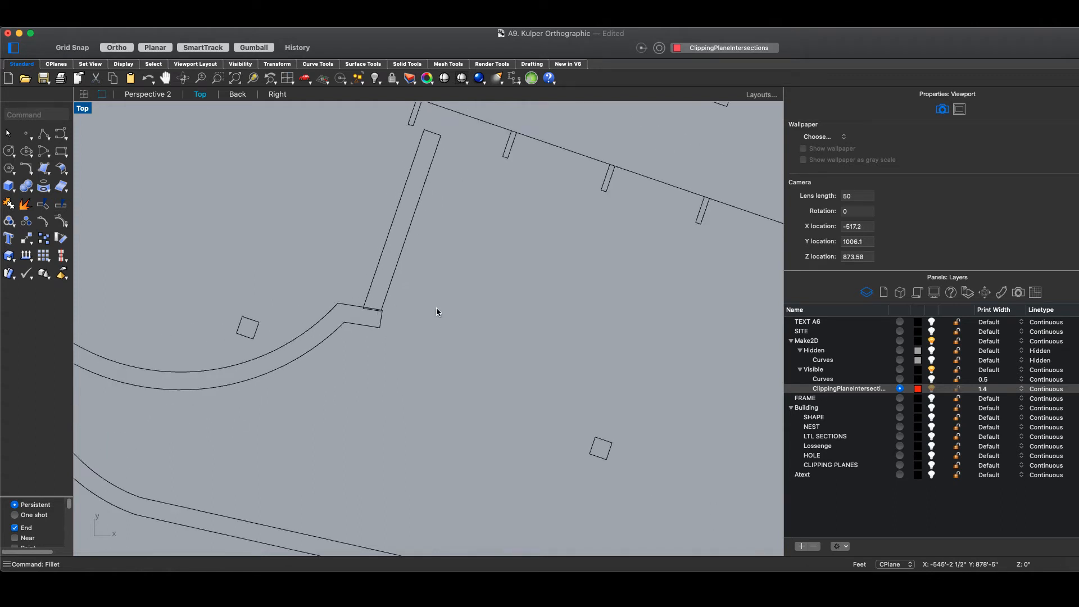
{"action": "right_click_drag", "start_coordinate": [474, 315], "coordinate": [398, 317]}
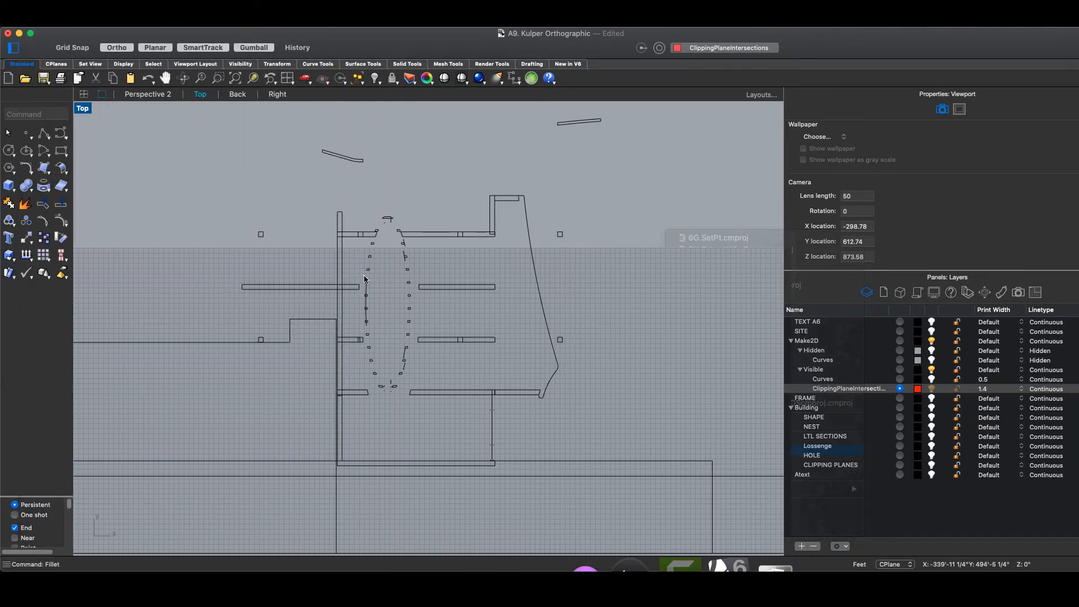
{"action": "scroll", "coordinate": [426, 416], "scroll_direction": "down", "scroll_amount": 10}
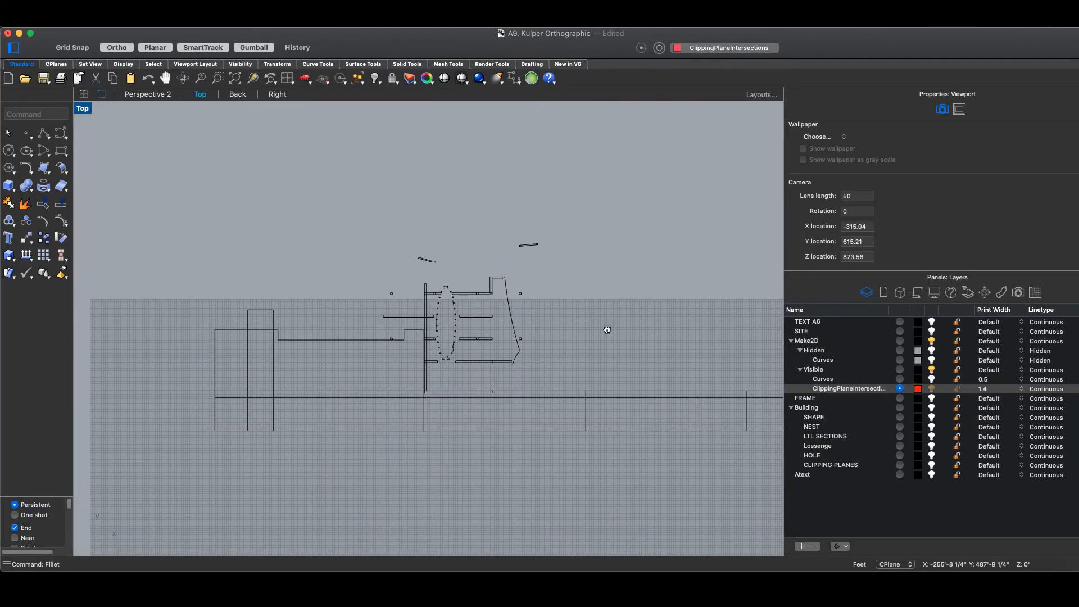
{"action": "right_click_drag", "start_coordinate": [607, 330], "coordinate": [548, 340]}
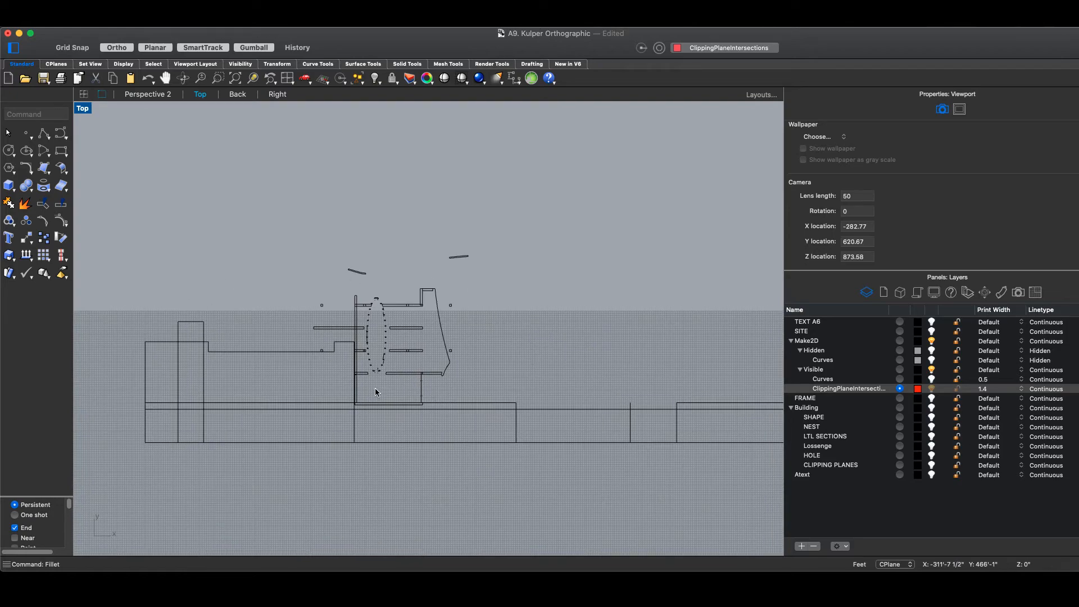
{"action": "scroll", "coordinate": [525, 413], "scroll_direction": "down", "scroll_amount": 6}
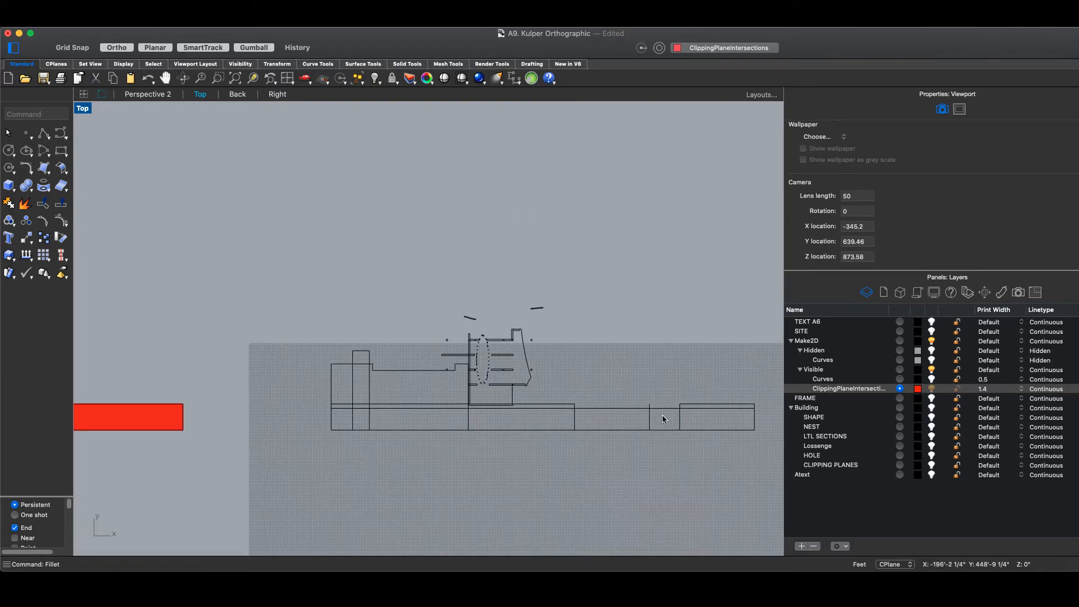
{"action": "scroll", "coordinate": [363, 394], "scroll_direction": "up", "scroll_amount": 5}
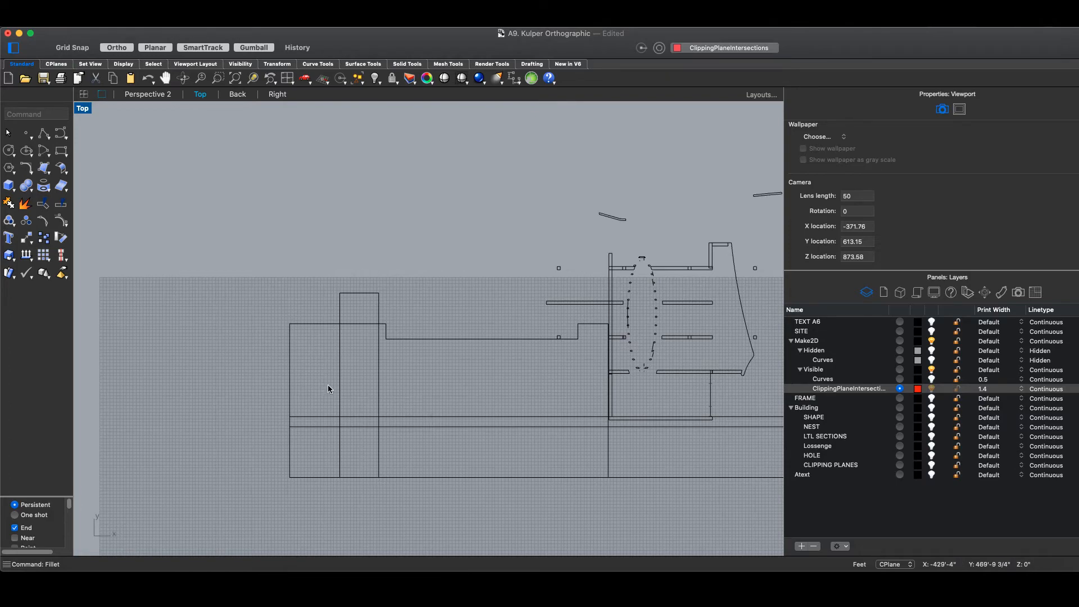
{"action": "scroll", "coordinate": [434, 411], "scroll_direction": "down", "scroll_amount": 3}
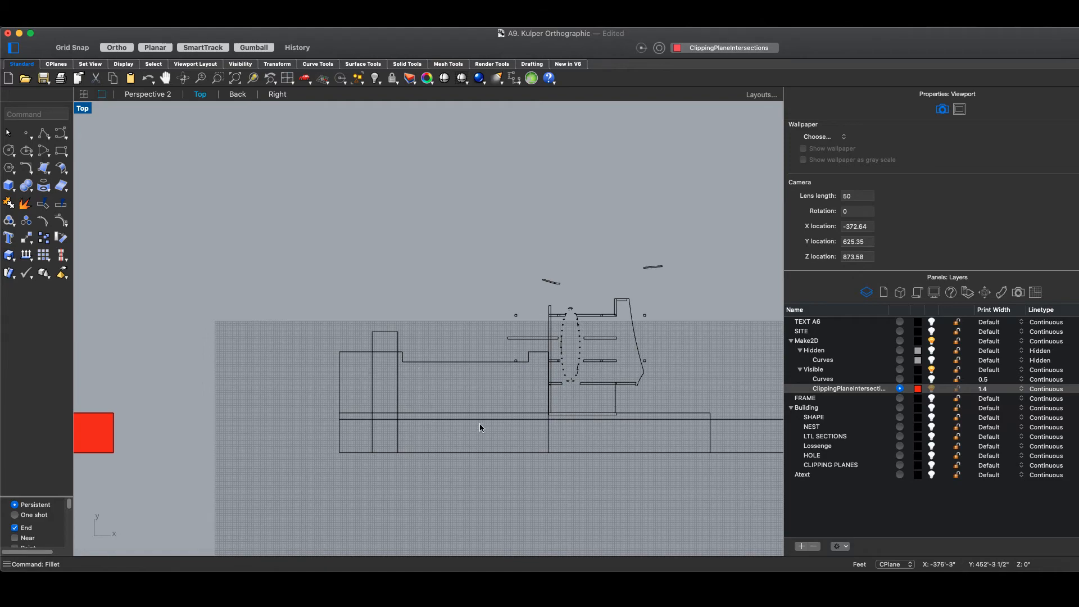
{"action": "right_click_drag", "start_coordinate": [420, 429], "coordinate": [307, 423]}
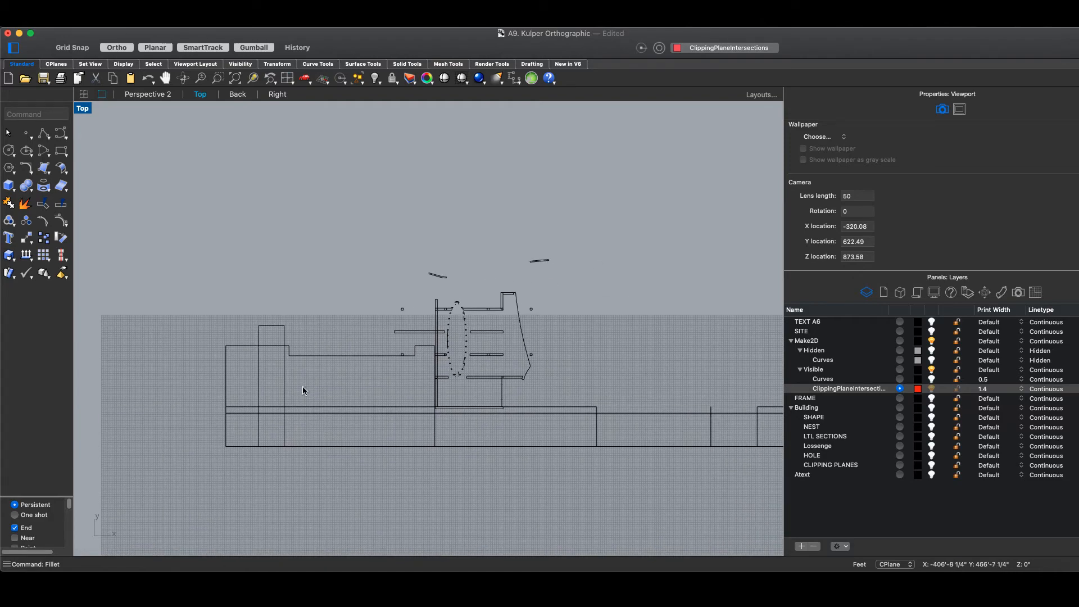
{"action": "scroll", "coordinate": [301, 386], "scroll_direction": "down", "scroll_amount": 4}
{"action": "scroll", "coordinate": [340, 413], "scroll_direction": "up", "scroll_amount": 8}
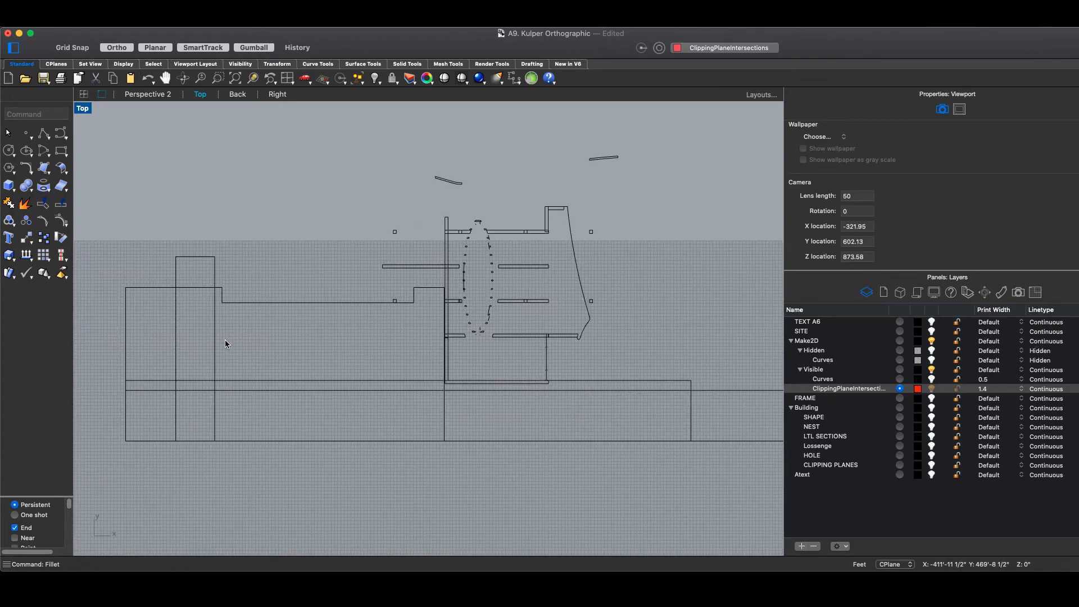
{"action": "scroll", "coordinate": [236, 350], "scroll_direction": "down", "scroll_amount": 2}
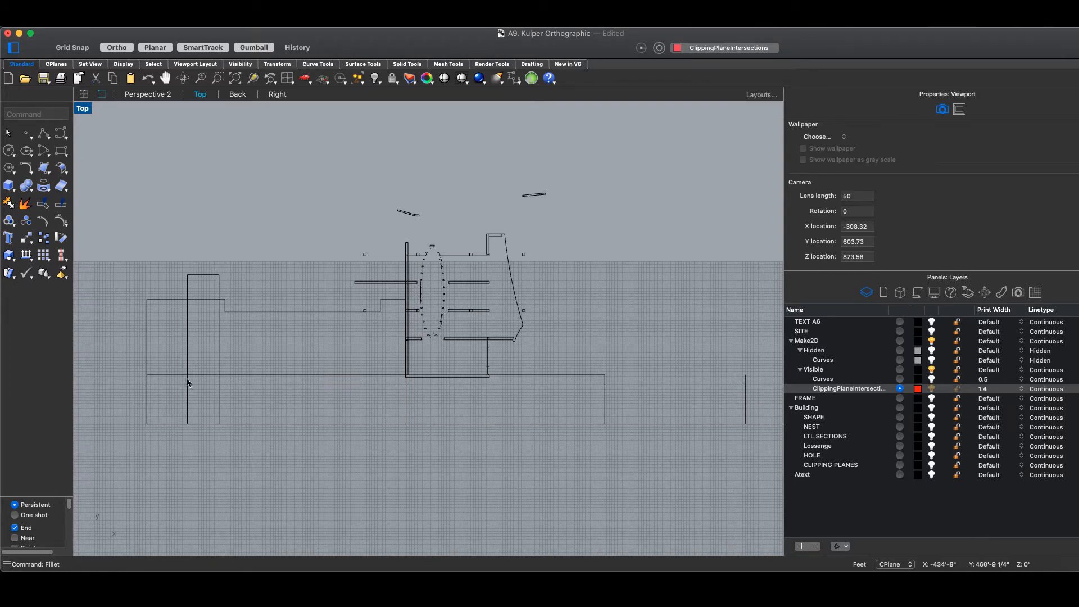
{"action": "scroll", "coordinate": [418, 352], "scroll_direction": "up", "scroll_amount": 6}
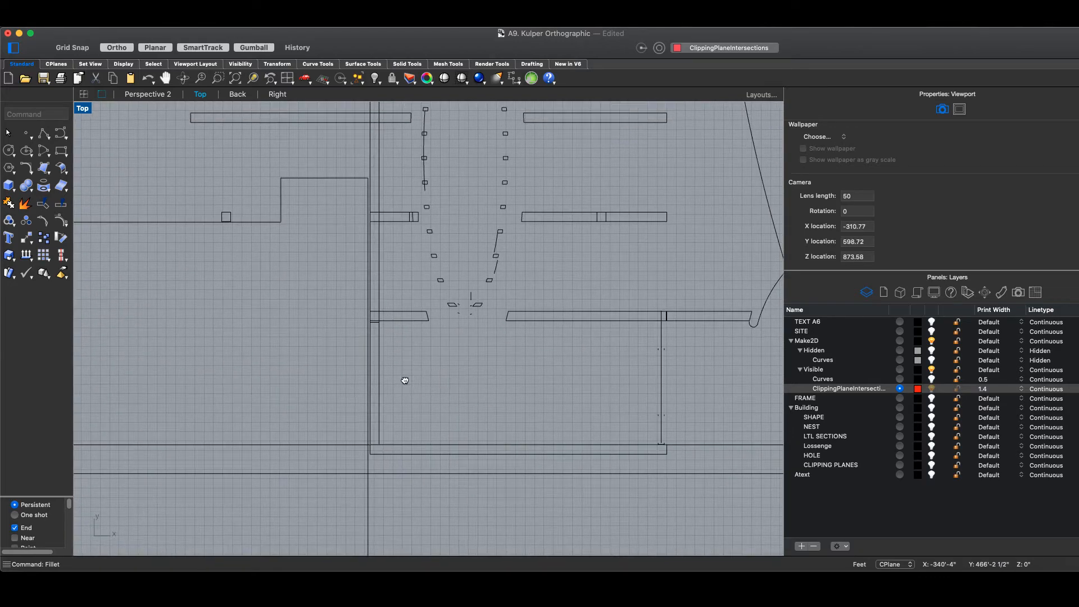
{"action": "scroll", "coordinate": [394, 390], "scroll_direction": "down", "scroll_amount": 5}
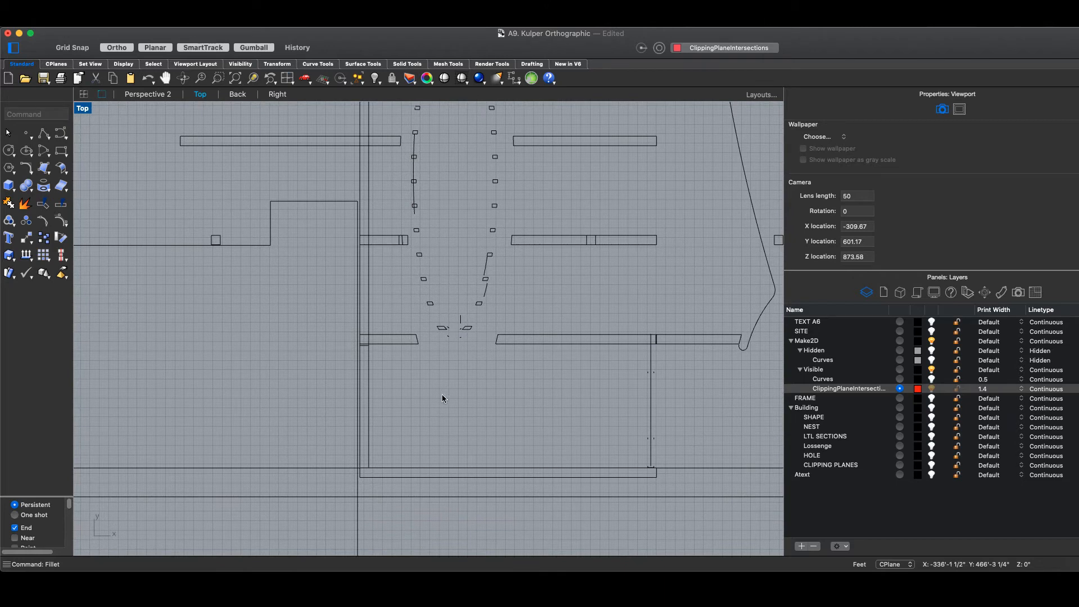
{"action": "scroll", "coordinate": [404, 436], "scroll_direction": "down", "scroll_amount": 3}
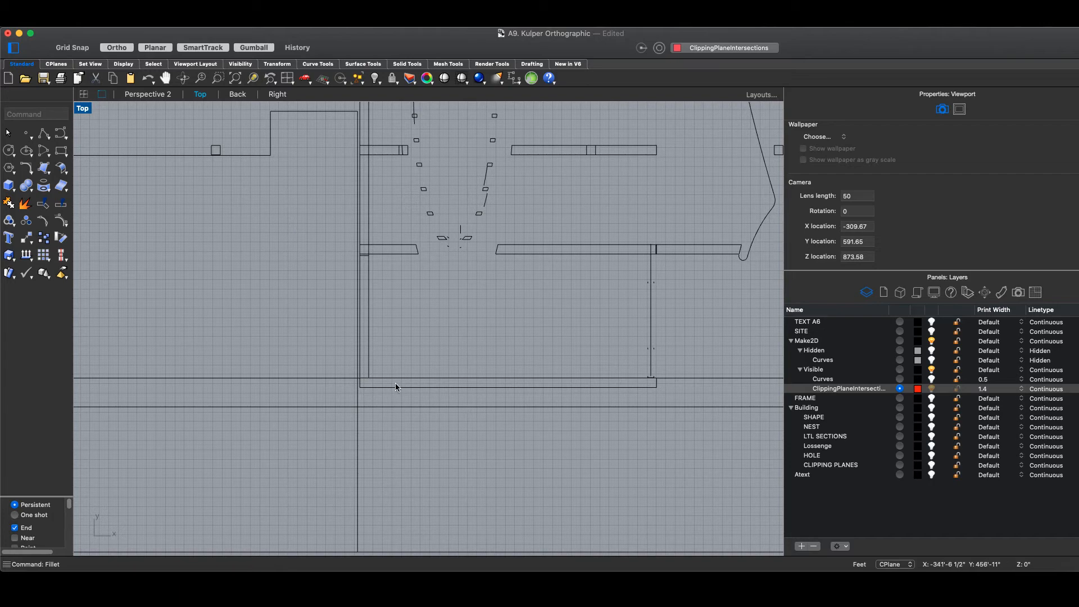
{"action": "scroll", "coordinate": [380, 342], "scroll_direction": "up", "scroll_amount": 4}
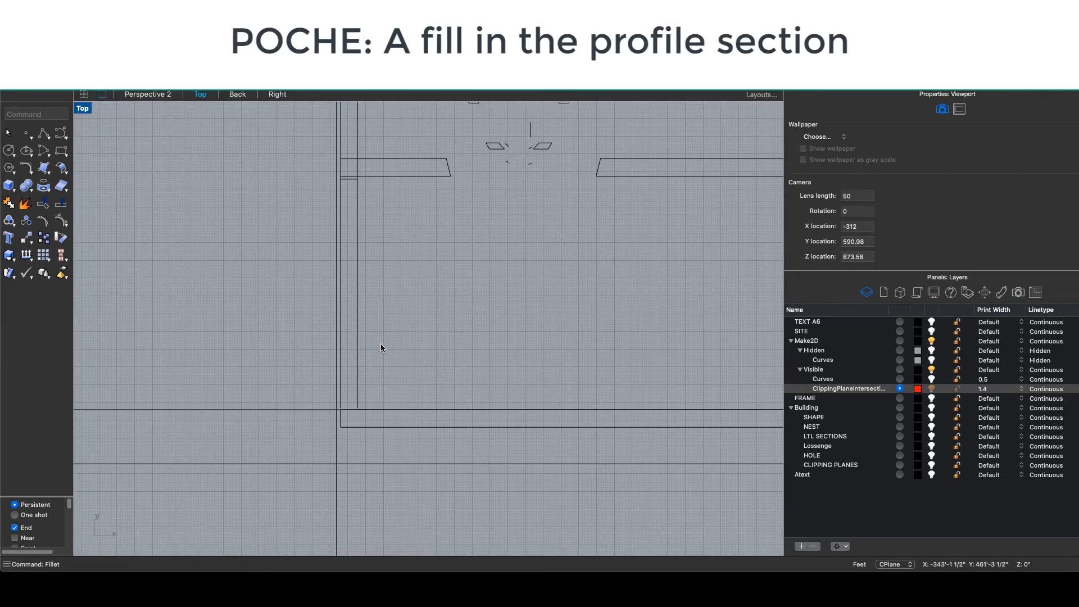
{"action": "scroll", "coordinate": [420, 348], "scroll_direction": "down", "scroll_amount": 4}
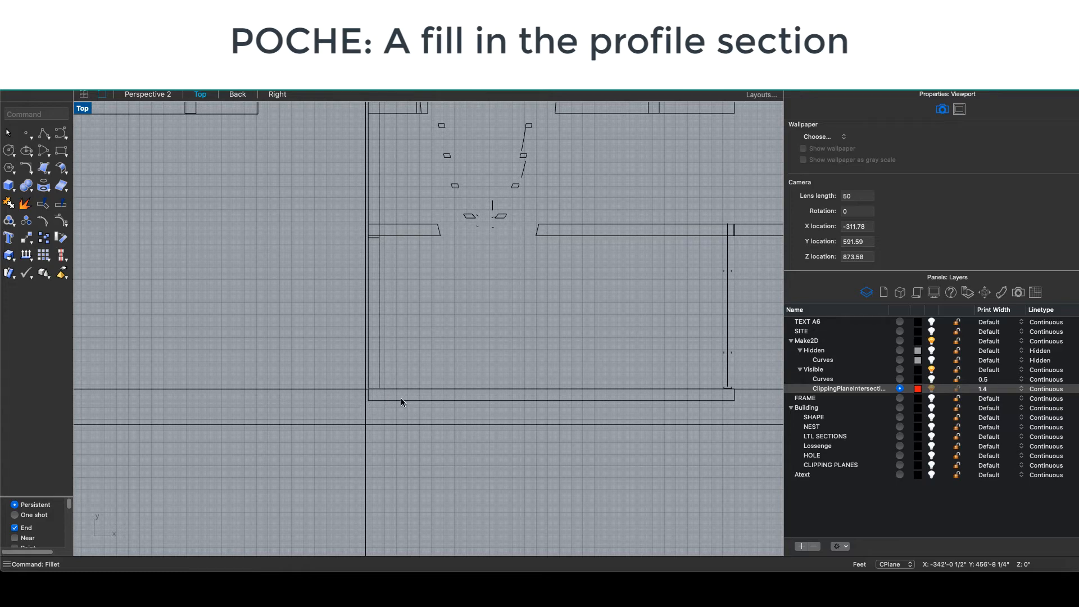
{"action": "scroll", "coordinate": [416, 396], "scroll_direction": "up", "scroll_amount": 3}
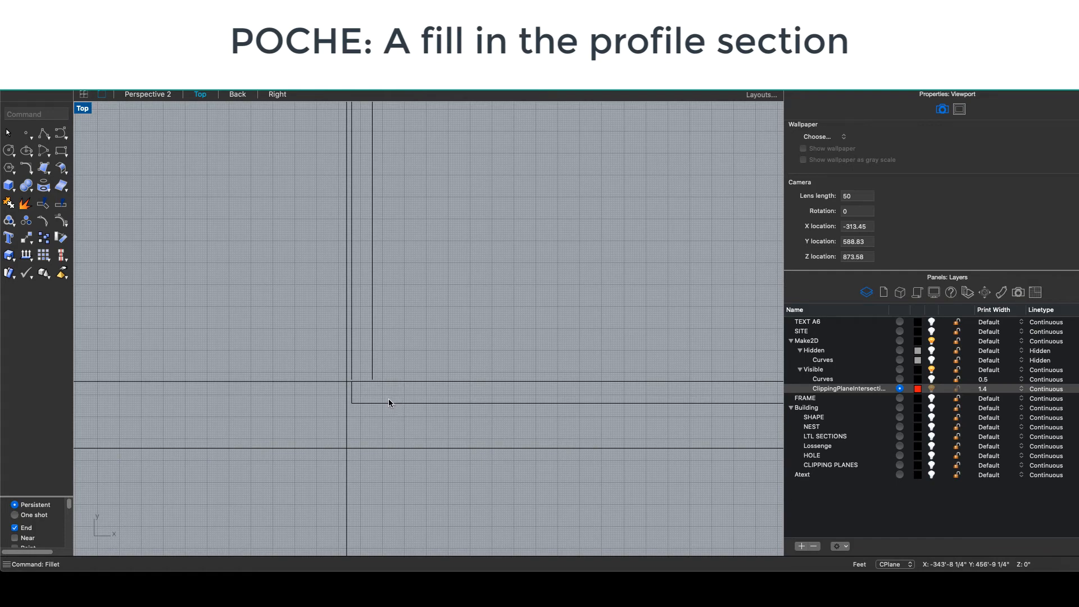
{"action": "scroll", "coordinate": [387, 398], "scroll_direction": "down", "scroll_amount": 3}
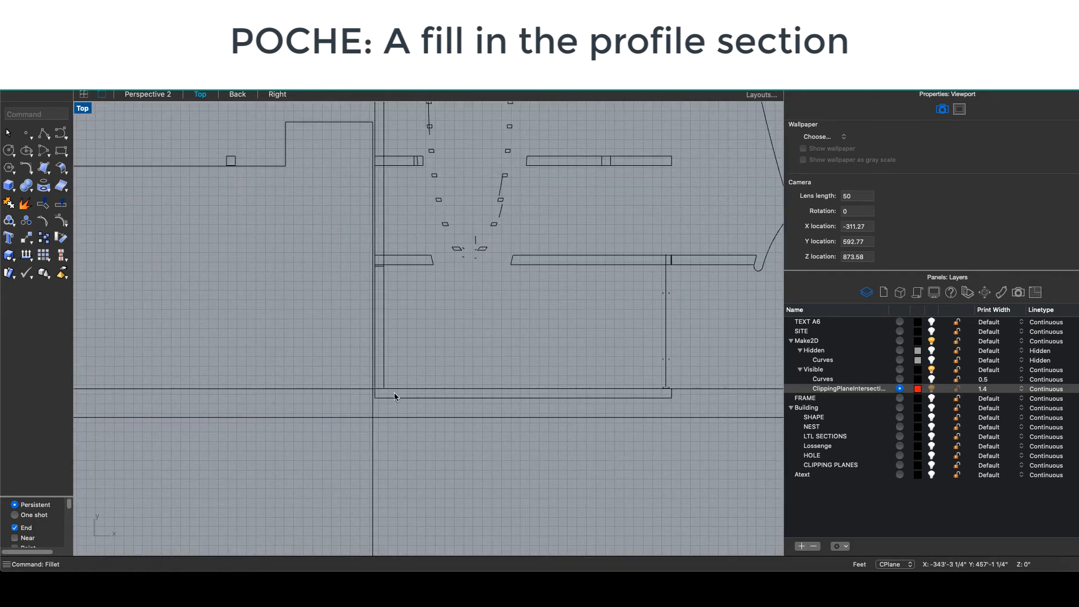
{"action": "scroll", "coordinate": [394, 396], "scroll_direction": "up", "scroll_amount": 2}
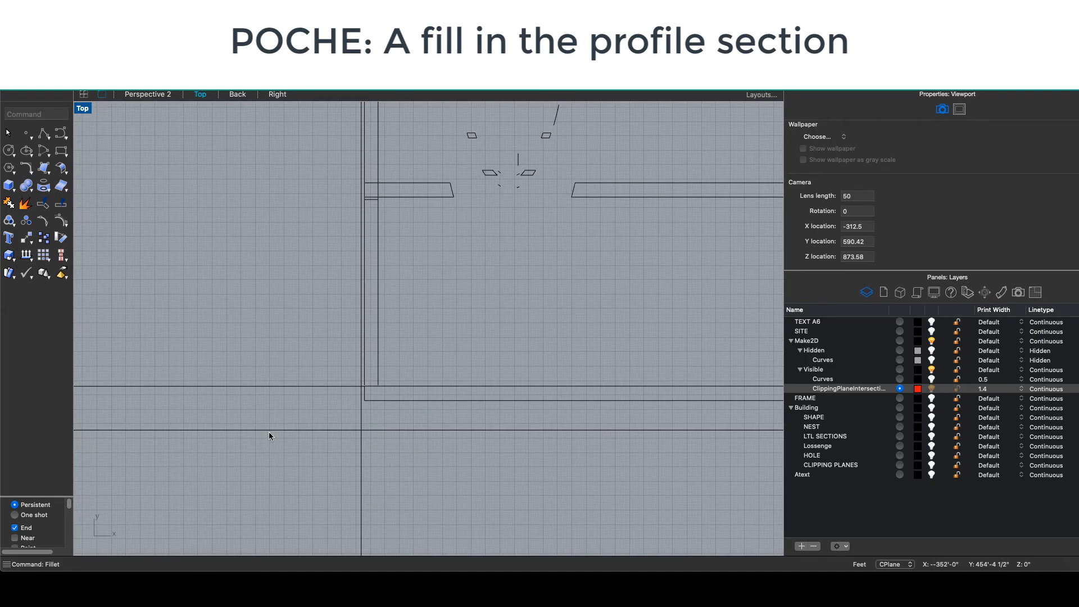
{"action": "scroll", "coordinate": [393, 392], "scroll_direction": "down", "scroll_amount": 3}
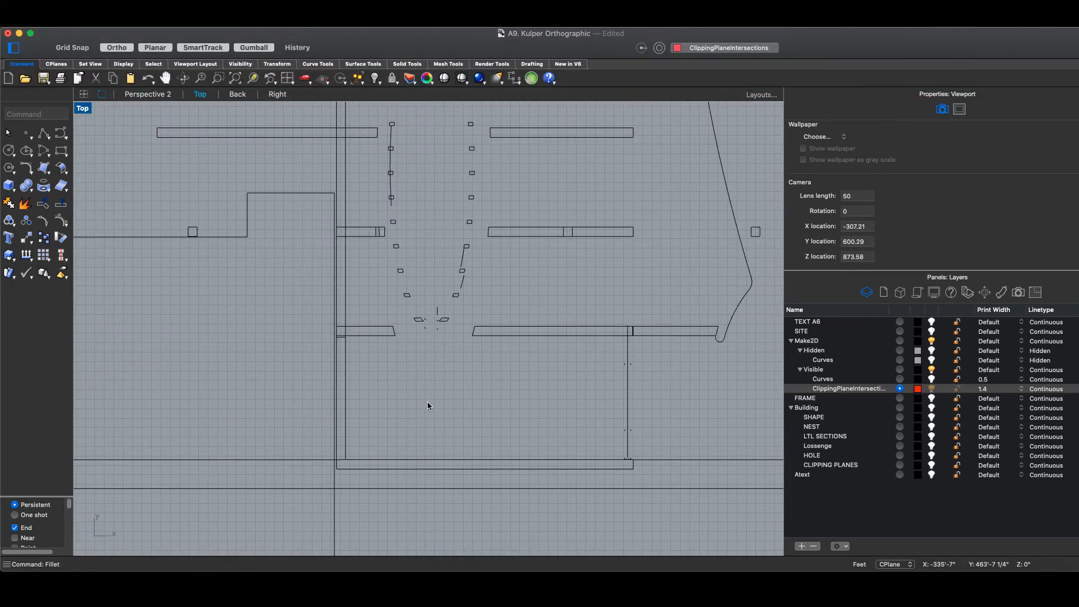
{"action": "scroll", "coordinate": [316, 392], "scroll_direction": "down", "scroll_amount": 2}
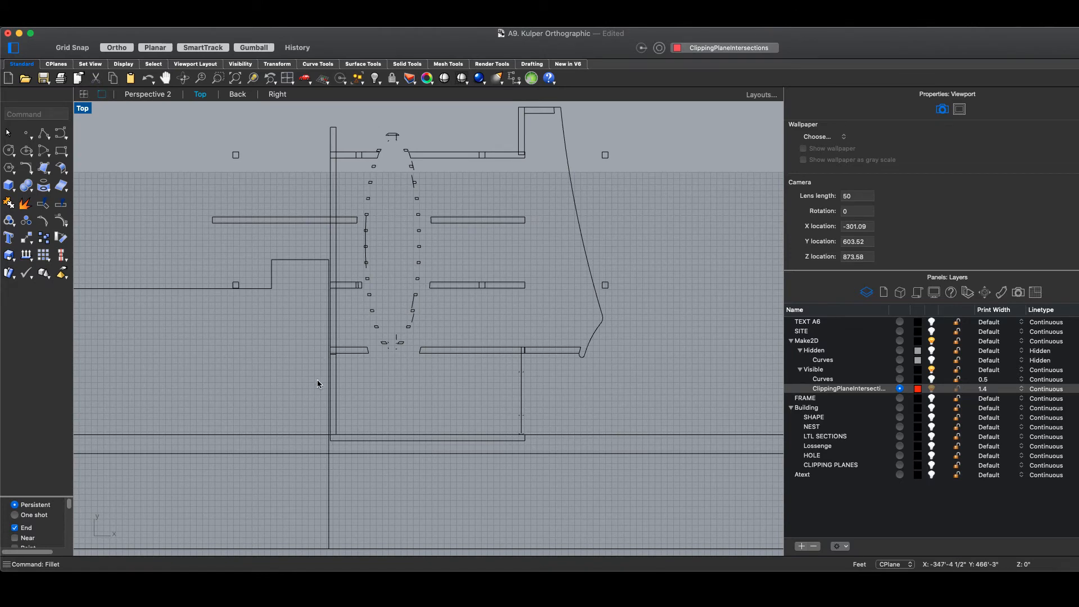
{"action": "scroll", "coordinate": [308, 400], "scroll_direction": "up", "scroll_amount": 1}
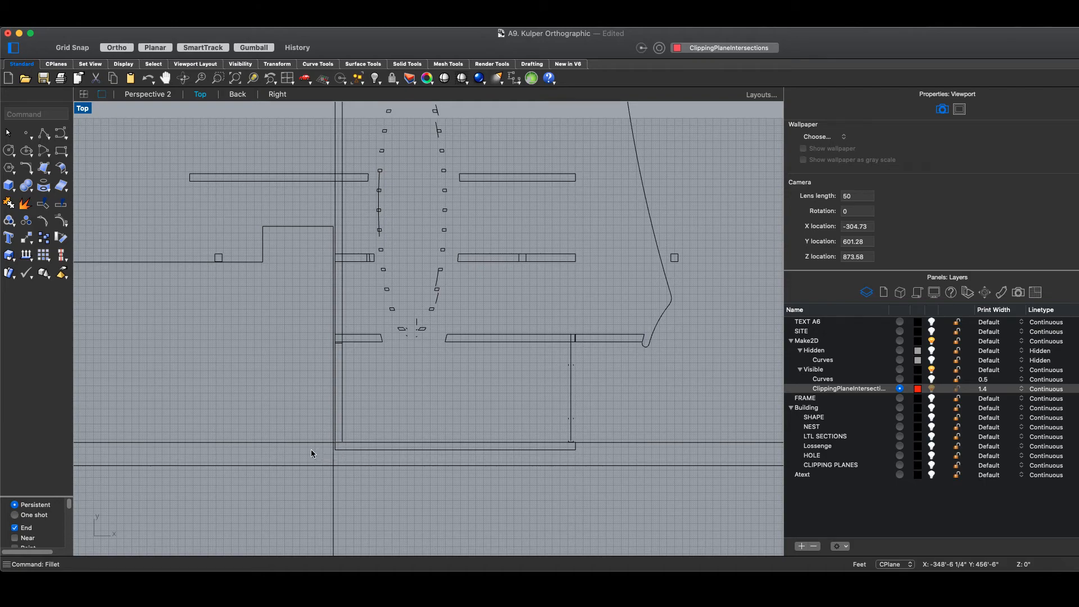
{"action": "scroll", "coordinate": [318, 336], "scroll_direction": "down", "scroll_amount": 5}
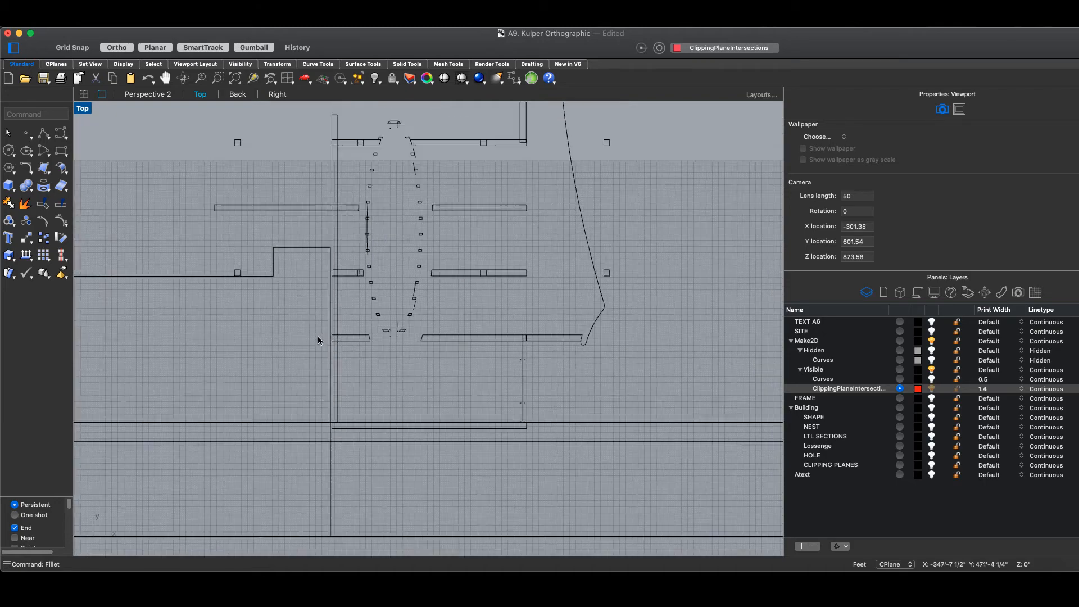
{"action": "scroll", "coordinate": [287, 423], "scroll_direction": "up", "scroll_amount": 3}
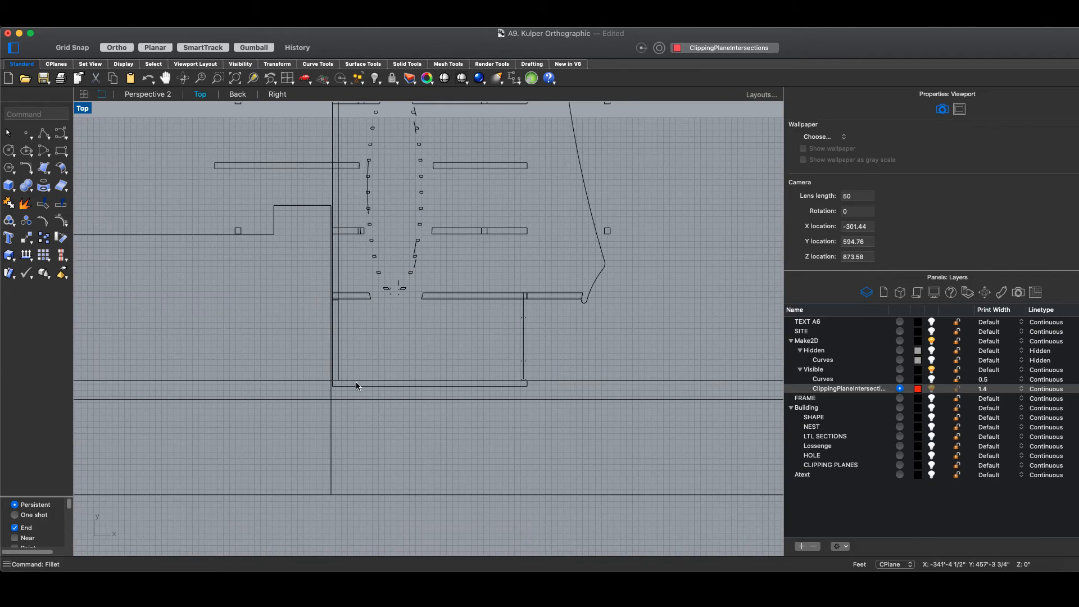
{"action": "scroll", "coordinate": [329, 387], "scroll_direction": "up", "scroll_amount": 3}
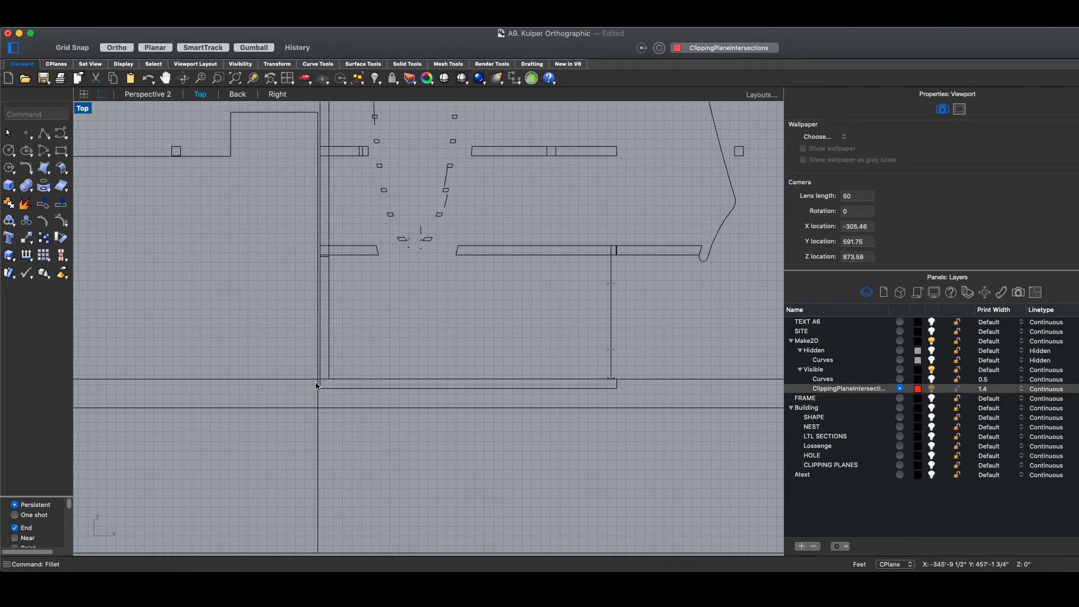
{"action": "scroll", "coordinate": [288, 404], "scroll_direction": "down", "scroll_amount": 3}
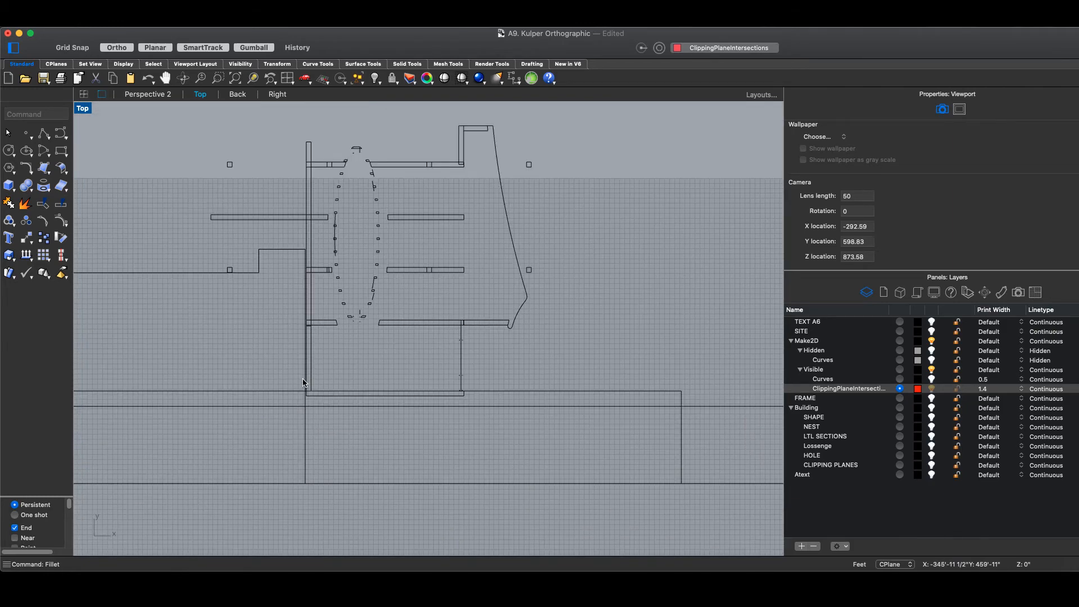
{"action": "scroll", "coordinate": [304, 379], "scroll_direction": "up", "scroll_amount": 1}
{"action": "scroll", "coordinate": [304, 399], "scroll_direction": "up", "scroll_amount": 2}
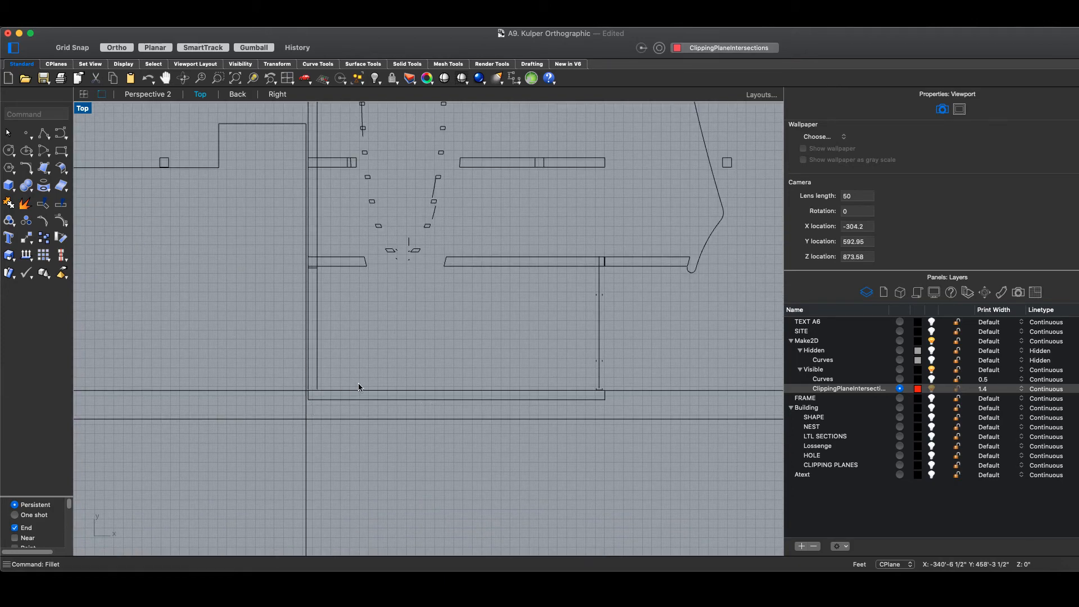
{"action": "scroll", "coordinate": [432, 361], "scroll_direction": "down", "scroll_amount": 3}
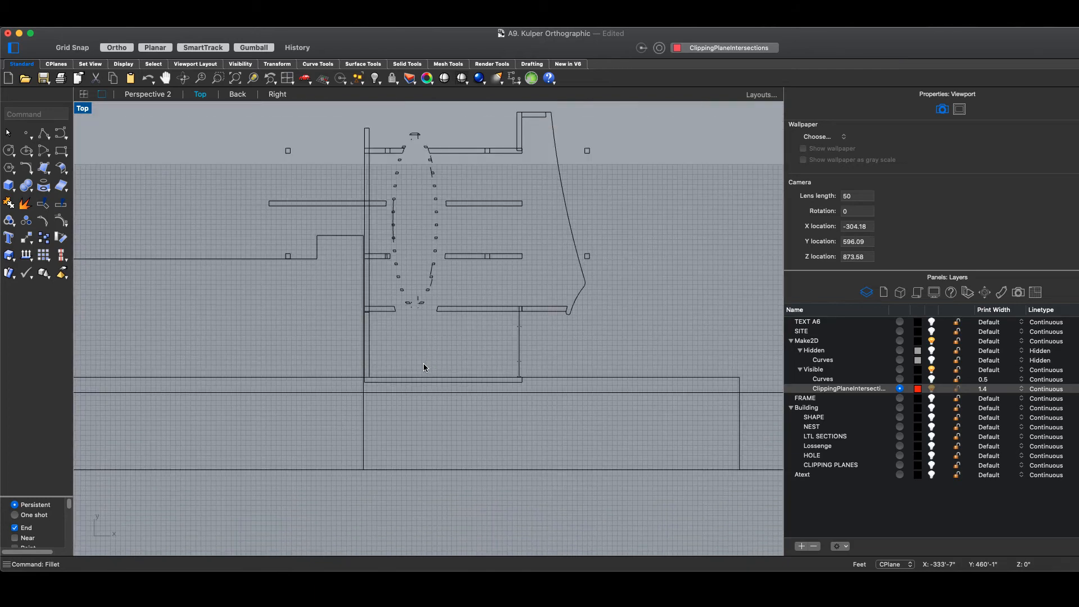
{"action": "scroll", "coordinate": [425, 368], "scroll_direction": "down", "scroll_amount": 1}
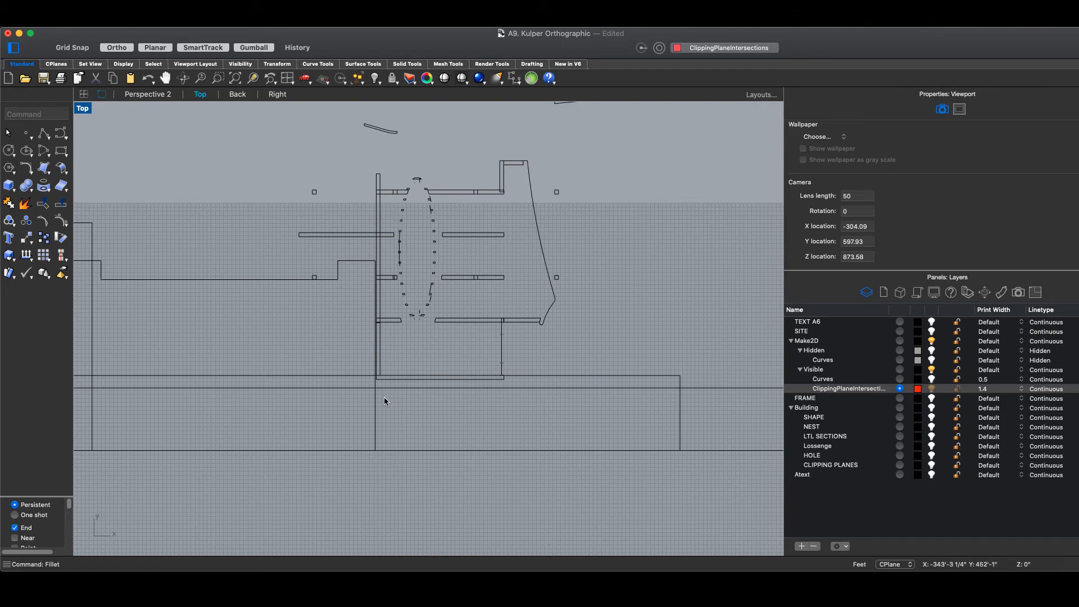
{"action": "scroll", "coordinate": [433, 321], "scroll_direction": "up", "scroll_amount": 4}
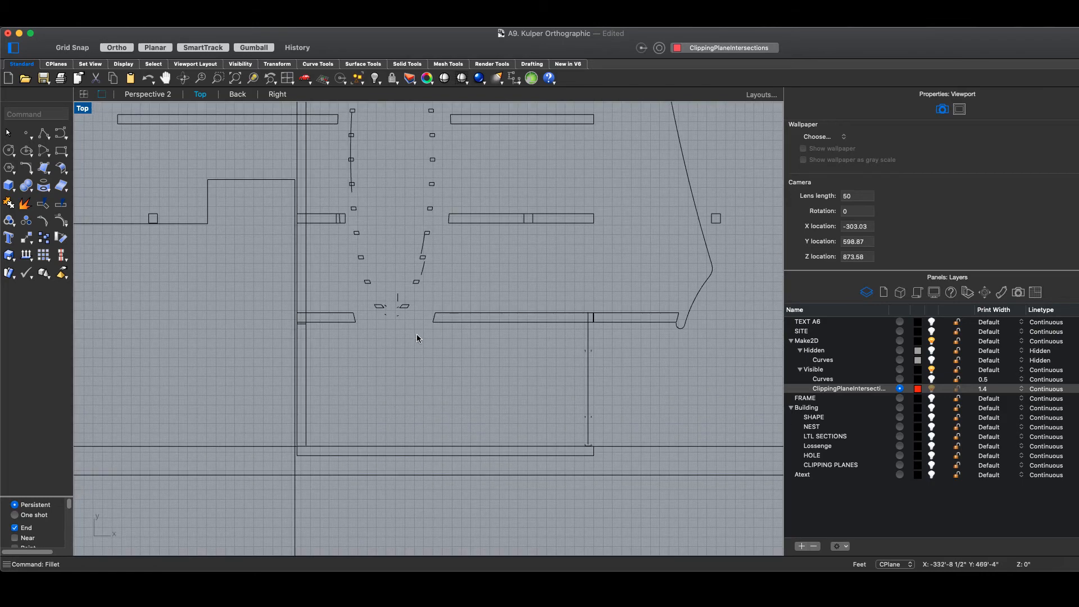
{"action": "scroll", "coordinate": [416, 338], "scroll_direction": "down", "scroll_amount": 1}
{"action": "right_click_drag", "start_coordinate": [431, 394], "coordinate": [413, 438]}
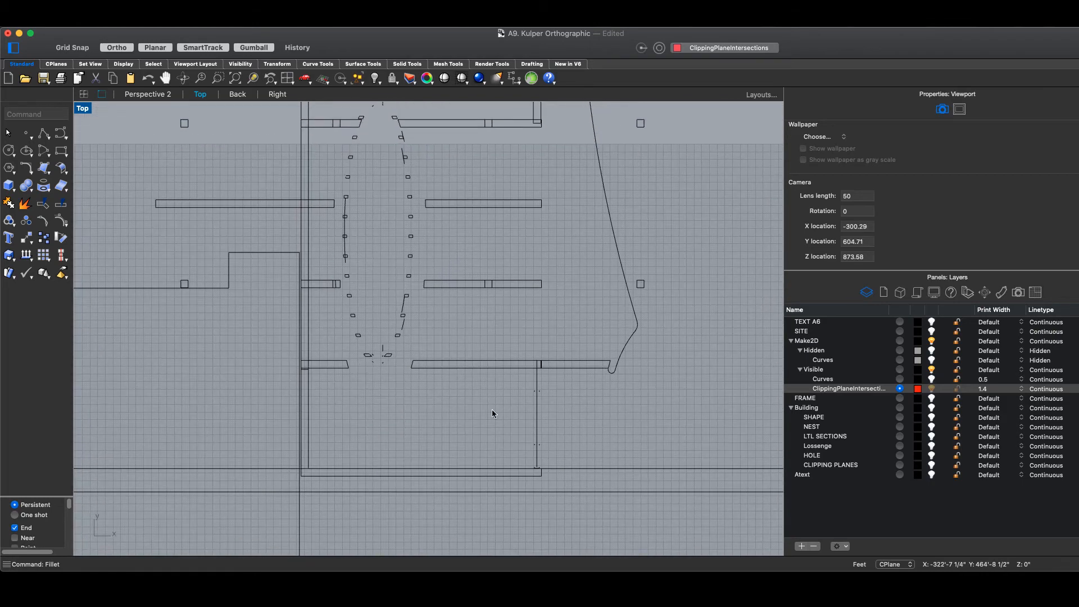
{"action": "scroll", "coordinate": [537, 366], "scroll_direction": "up", "scroll_amount": 8}
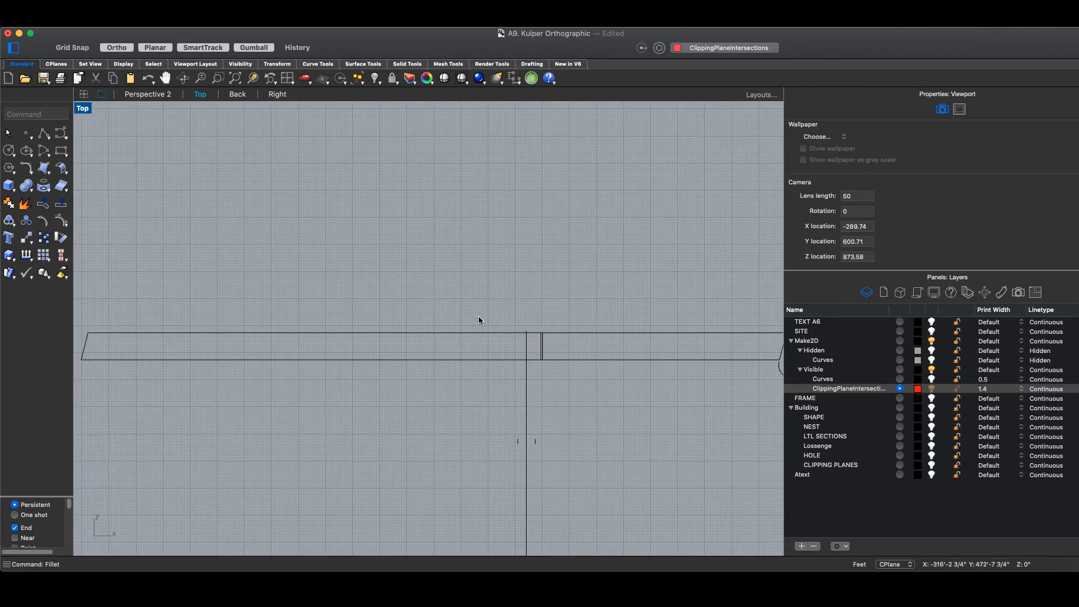
{"action": "right_click_drag", "start_coordinate": [587, 412], "coordinate": [501, 285]}
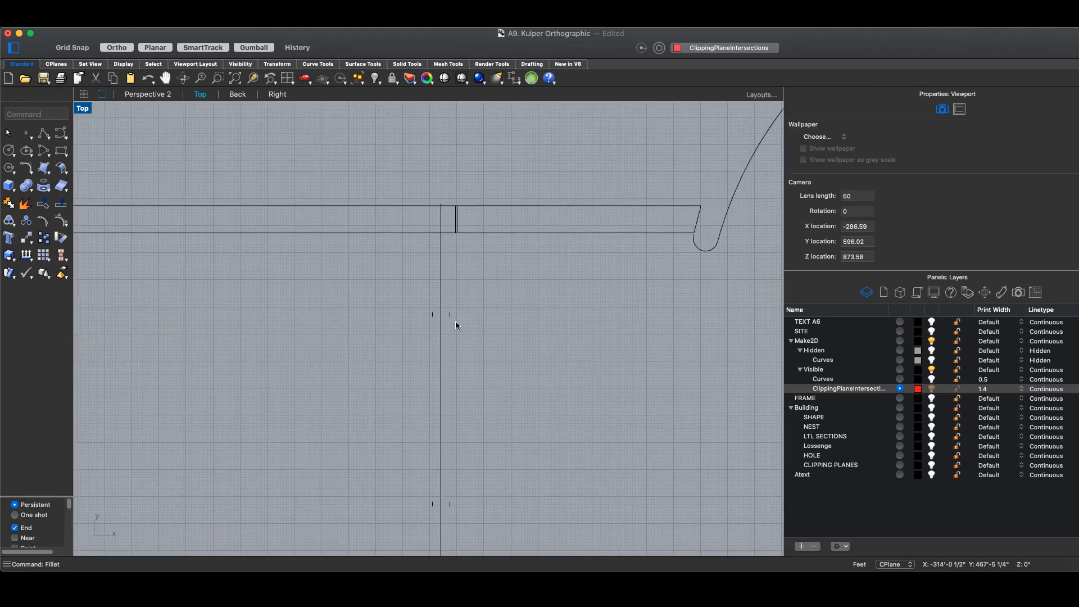
{"action": "scroll", "coordinate": [456, 325], "scroll_direction": "up", "scroll_amount": 5}
{"action": "scroll", "coordinate": [529, 337], "scroll_direction": "down", "scroll_amount": 4}
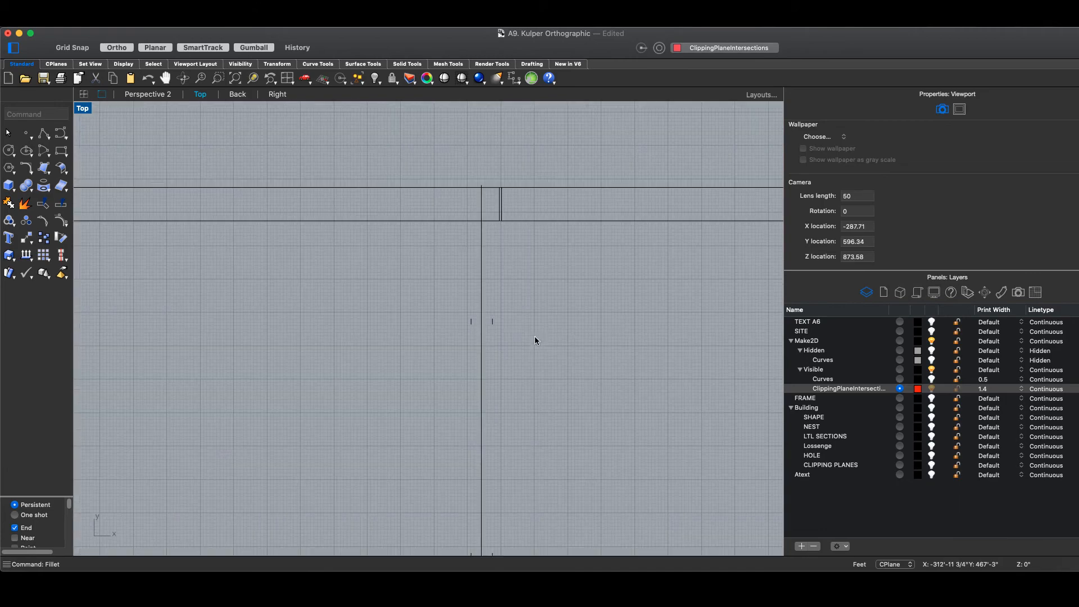
{"action": "scroll", "coordinate": [535, 360], "scroll_direction": "down", "scroll_amount": 5}
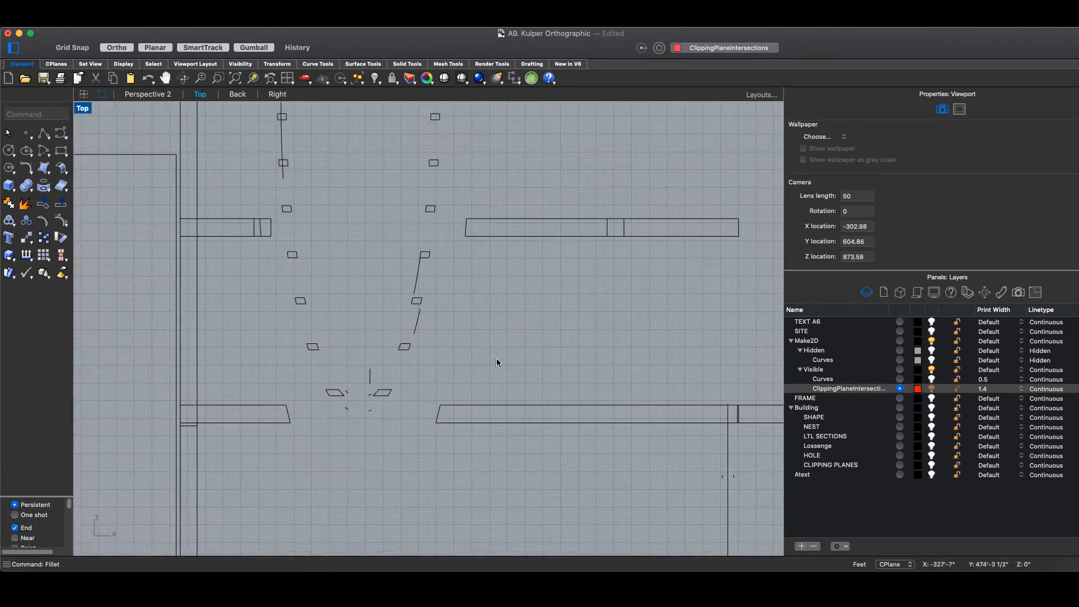
{"action": "right_click_drag", "start_coordinate": [462, 330], "coordinate": [463, 406]}
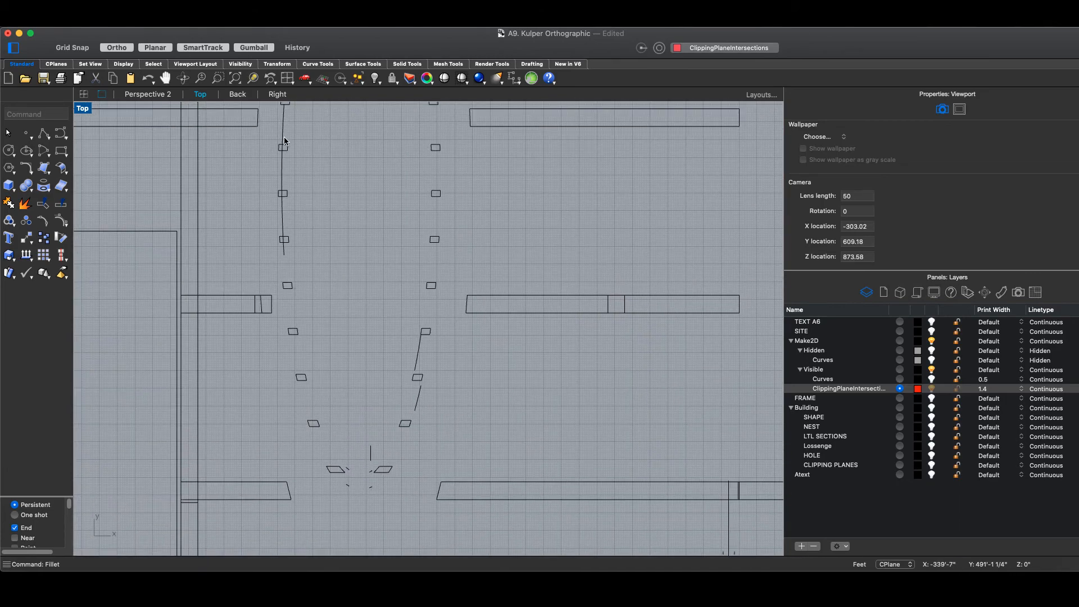
{"action": "scroll", "coordinate": [282, 250], "scroll_direction": "up", "scroll_amount": 2}
{"action": "scroll", "coordinate": [467, 354], "scroll_direction": "down", "scroll_amount": 5}
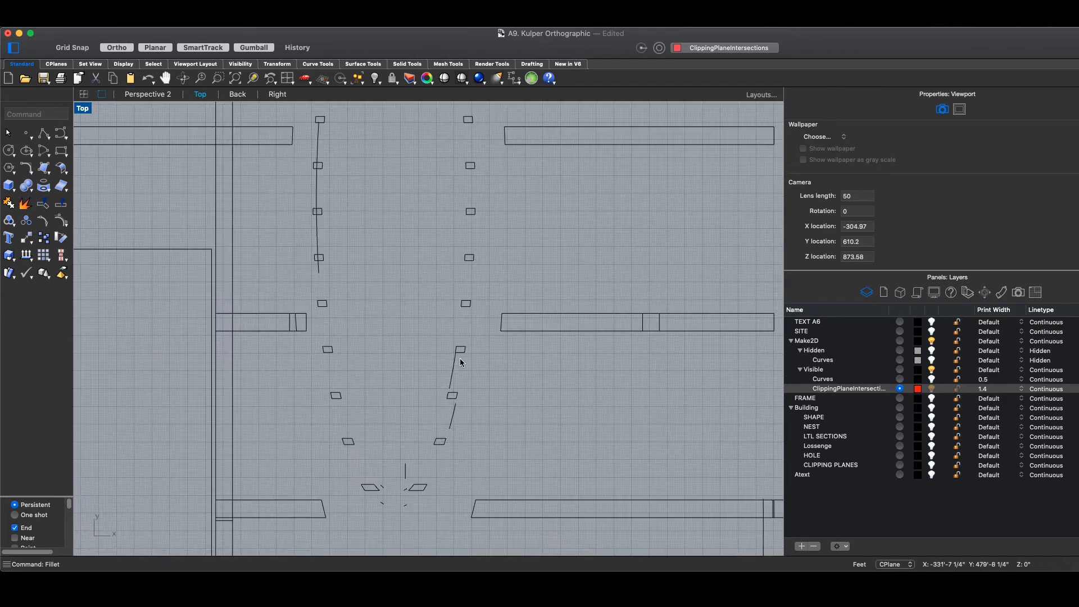
{"action": "right_click_drag", "start_coordinate": [436, 310], "coordinate": [432, 368]}
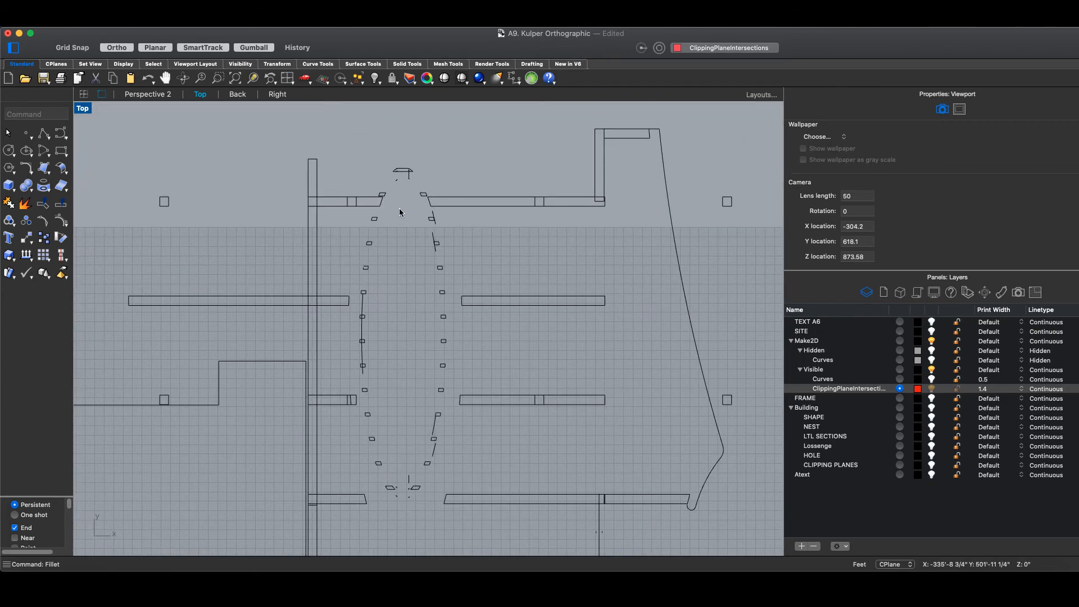
{"action": "scroll", "coordinate": [403, 165], "scroll_direction": "up", "scroll_amount": 4}
{"action": "scroll", "coordinate": [436, 354], "scroll_direction": "down", "scroll_amount": 3}
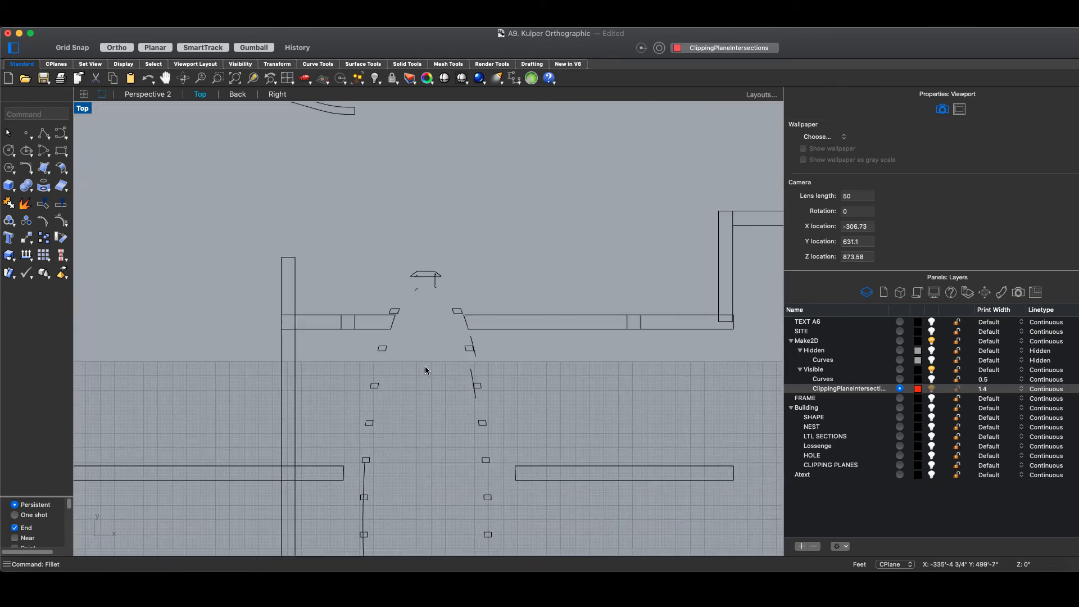
{"action": "right_click_drag", "start_coordinate": [404, 397], "coordinate": [398, 349]}
{"action": "scroll", "coordinate": [398, 346], "scroll_direction": "down", "scroll_amount": 5}
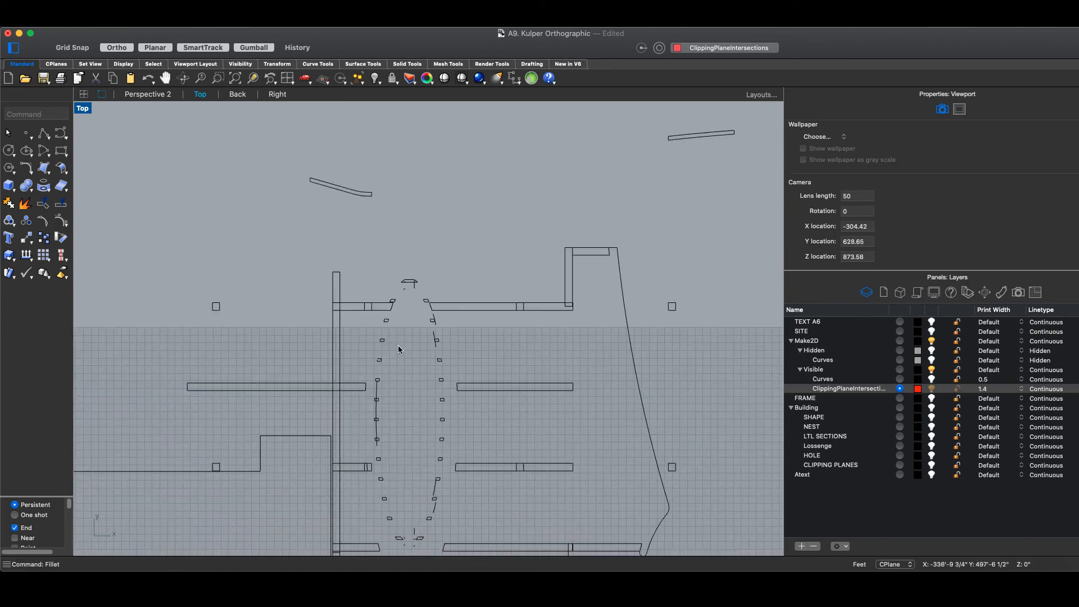
{"action": "right_click_drag", "start_coordinate": [393, 398], "coordinate": [380, 281]}
{"action": "scroll", "coordinate": [380, 281], "scroll_direction": "down", "scroll_amount": 5}
{"action": "scroll", "coordinate": [309, 345], "scroll_direction": "down", "scroll_amount": 4}
{"action": "scroll", "coordinate": [333, 346], "scroll_direction": "down", "scroll_amount": 2}
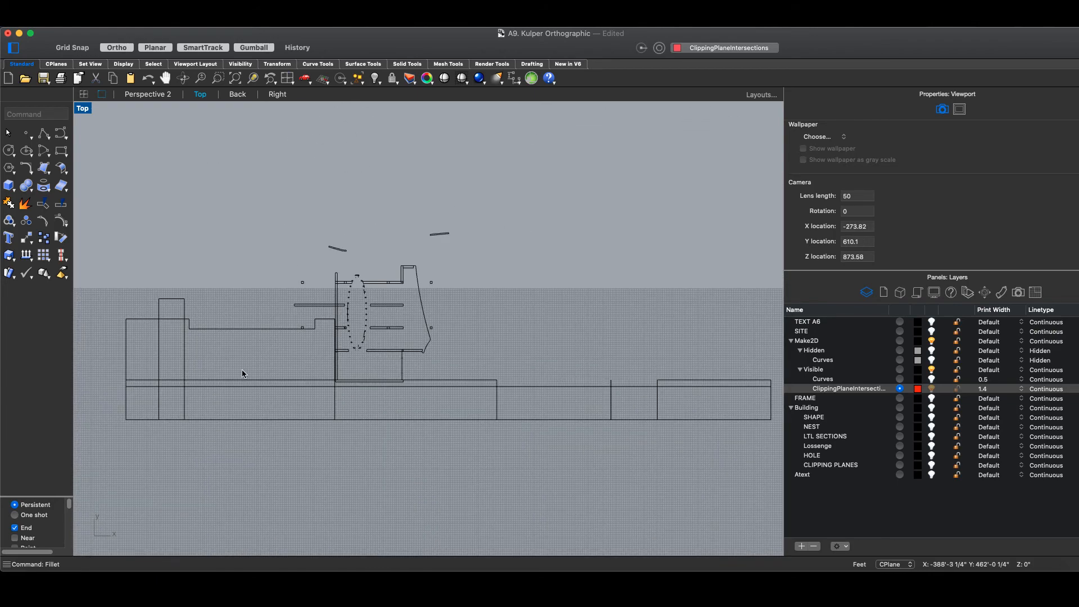
{"action": "right_click_drag", "start_coordinate": [230, 358], "coordinate": [564, 361]}
- Pan and zoom around the red ClippingPlaneIntersections fill beside the oval
{"action": "right_click_drag", "start_coordinate": [347, 362], "coordinate": [695, 370]}
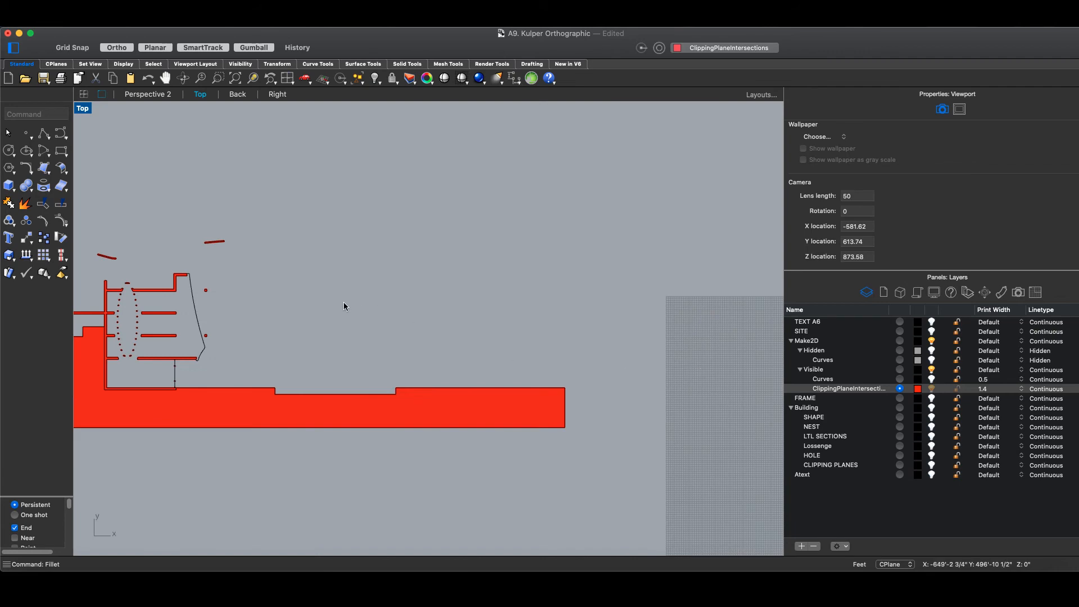
{"action": "right_click_drag", "start_coordinate": [331, 306], "coordinate": [514, 317]}
{"action": "scroll", "coordinate": [288, 337], "scroll_direction": "up", "scroll_amount": 6}
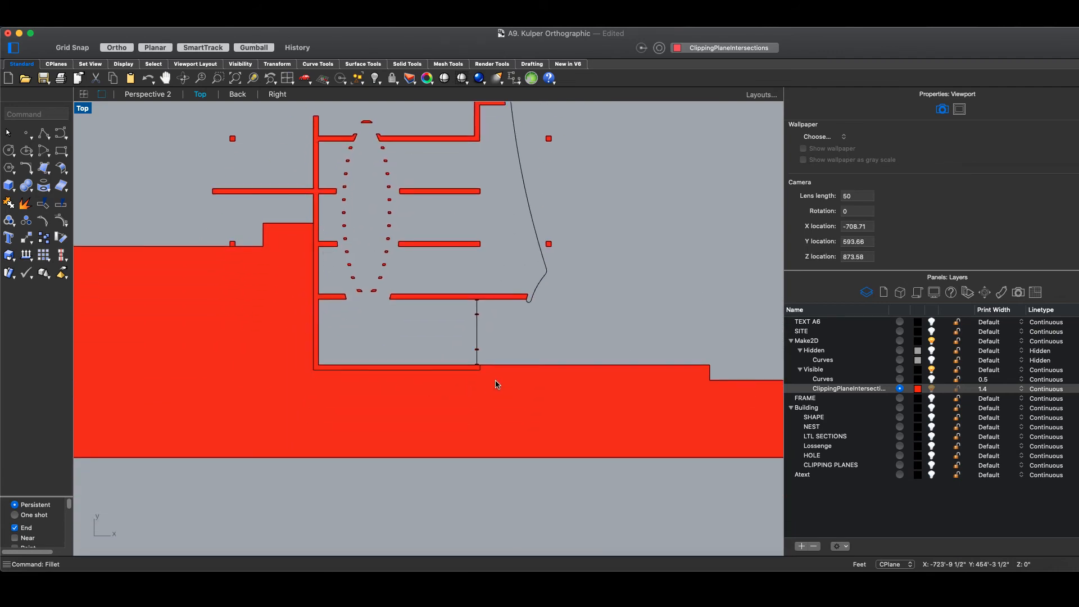
{"action": "scroll", "coordinate": [489, 378], "scroll_direction": "up", "scroll_amount": 4}
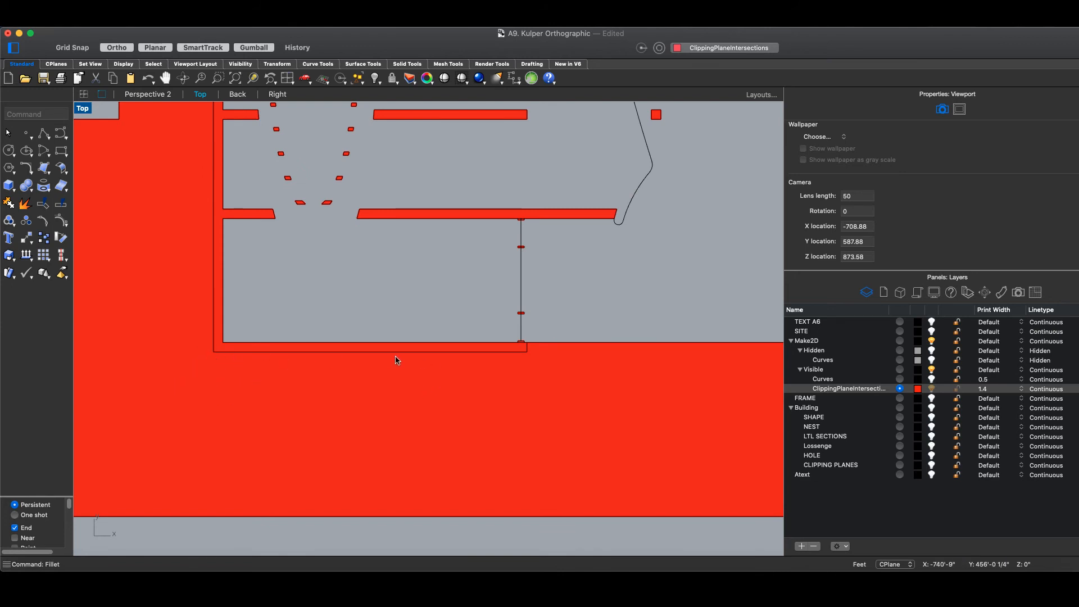
{"action": "scroll", "coordinate": [372, 363], "scroll_direction": "down", "scroll_amount": 3}
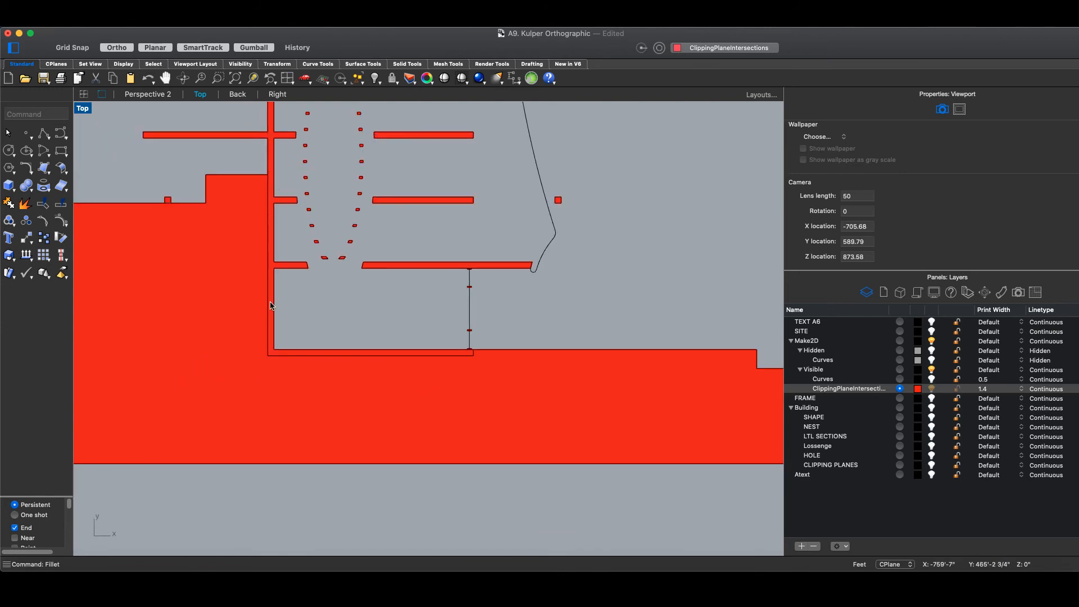
{"action": "right_click_drag", "start_coordinate": [336, 309], "coordinate": [380, 376]}
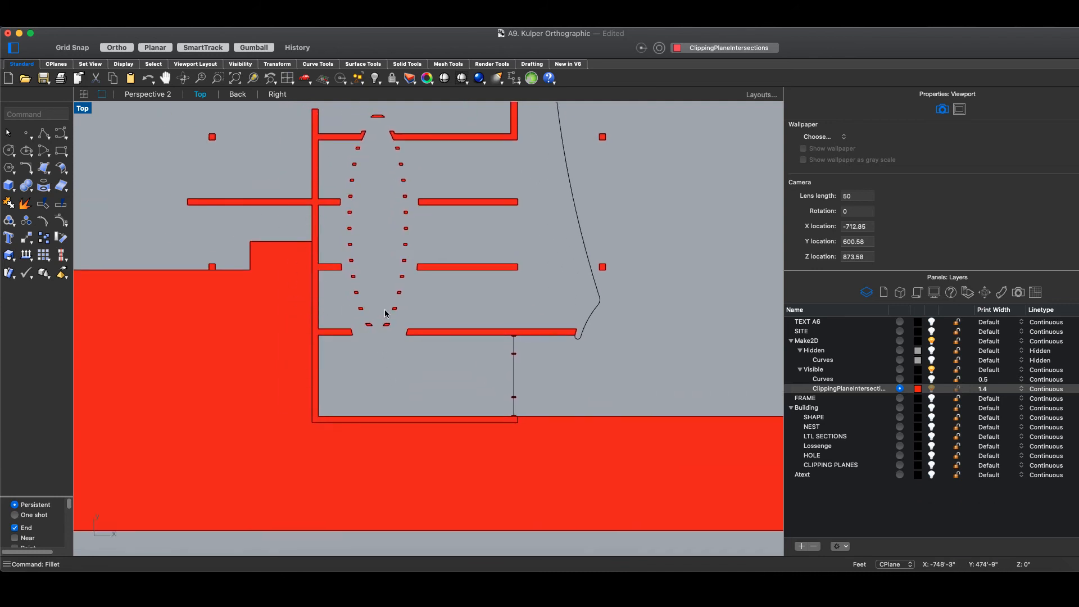
{"action": "scroll", "coordinate": [394, 354], "scroll_direction": "up", "scroll_amount": 10}
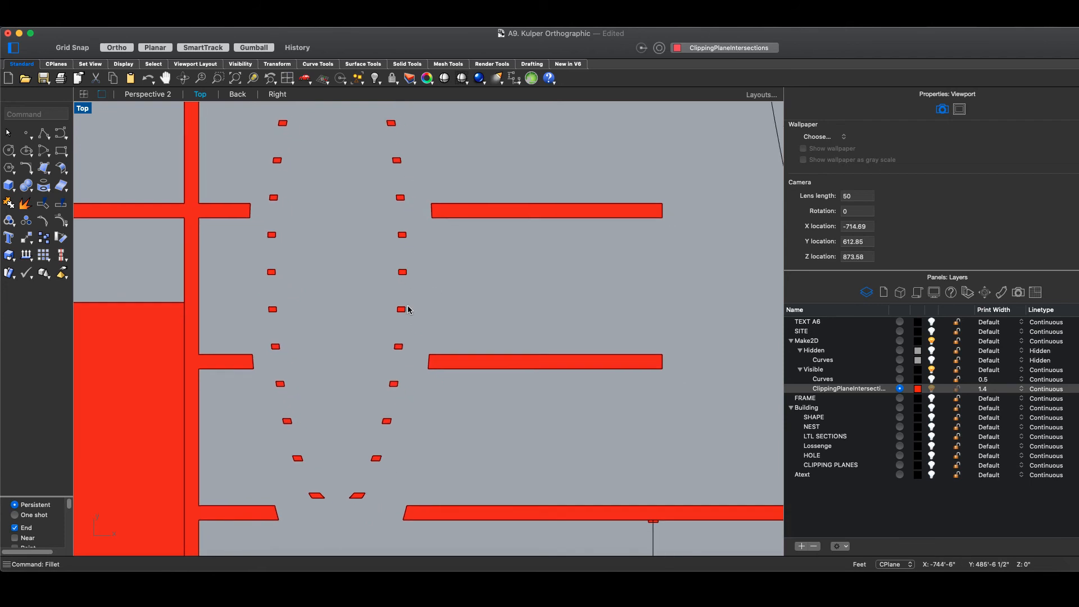
{"action": "scroll", "coordinate": [368, 307], "scroll_direction": "down", "scroll_amount": 6}
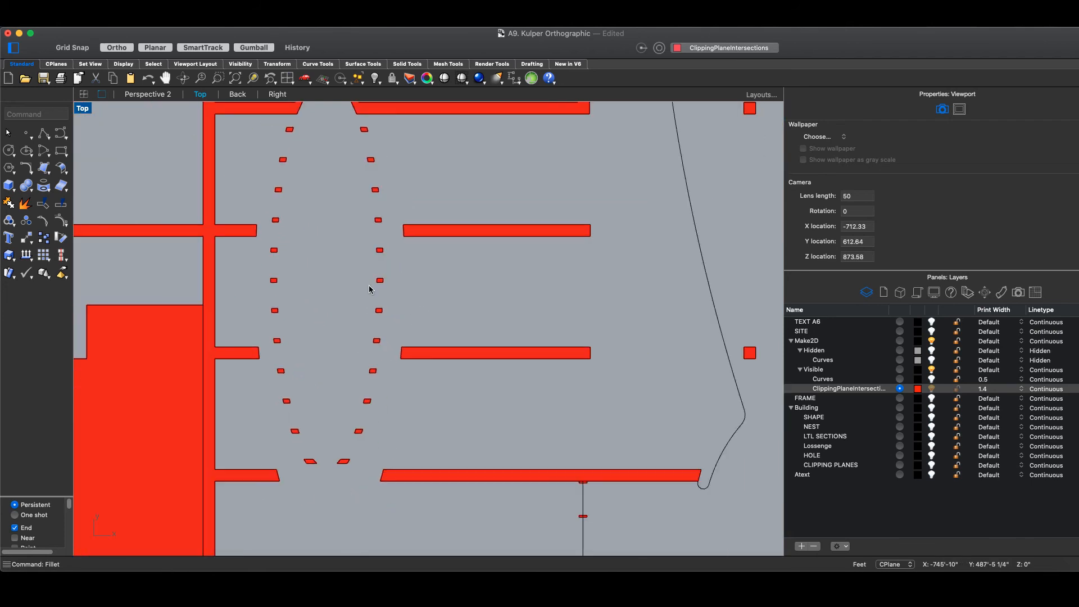
{"action": "scroll", "coordinate": [371, 292], "scroll_direction": "down", "scroll_amount": 3}
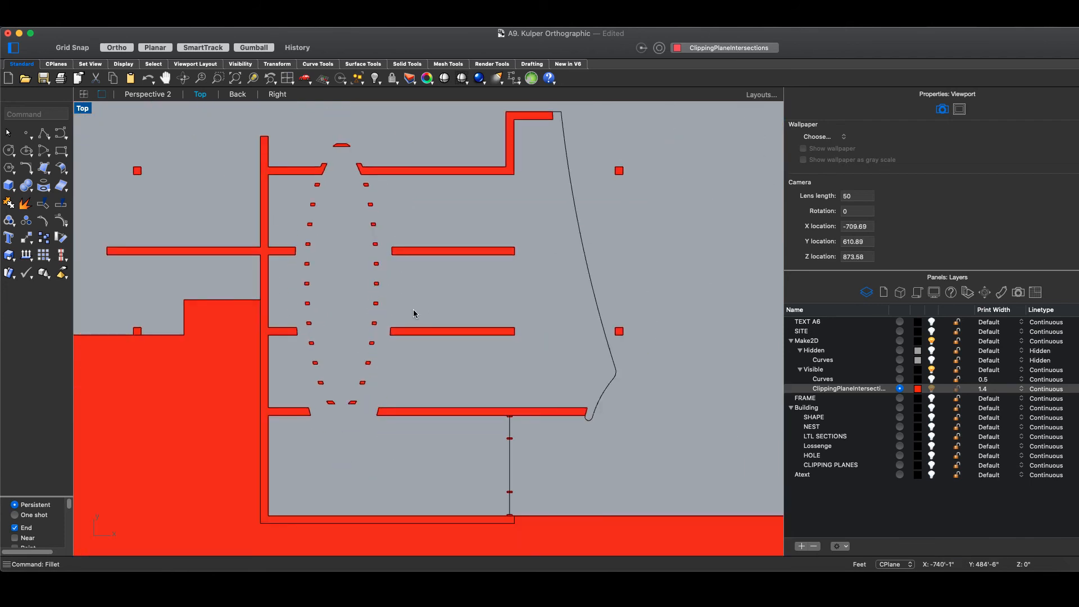
{"action": "scroll", "coordinate": [542, 354], "scroll_direction": "up", "scroll_amount": 3}
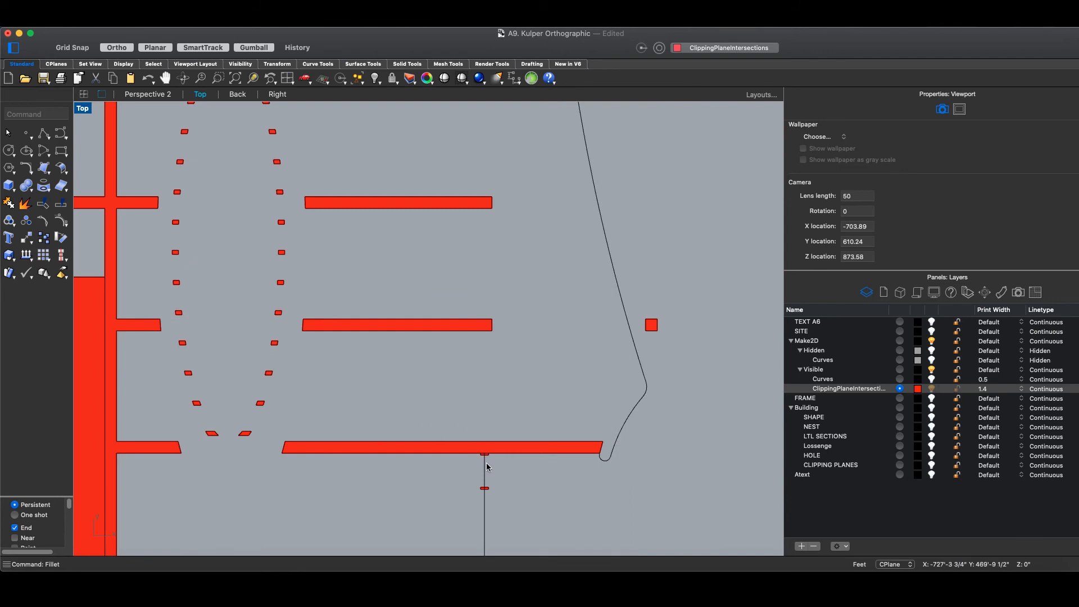
{"action": "scroll", "coordinate": [488, 467], "scroll_direction": "down", "scroll_amount": 4}
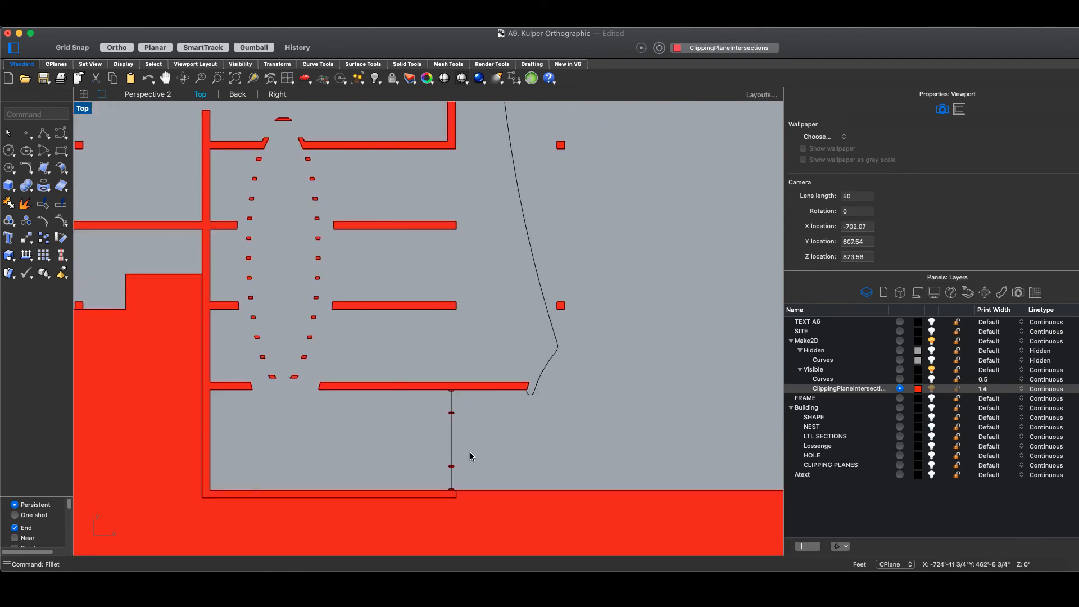
{"action": "scroll", "coordinate": [470, 468], "scroll_direction": "up", "scroll_amount": 4}
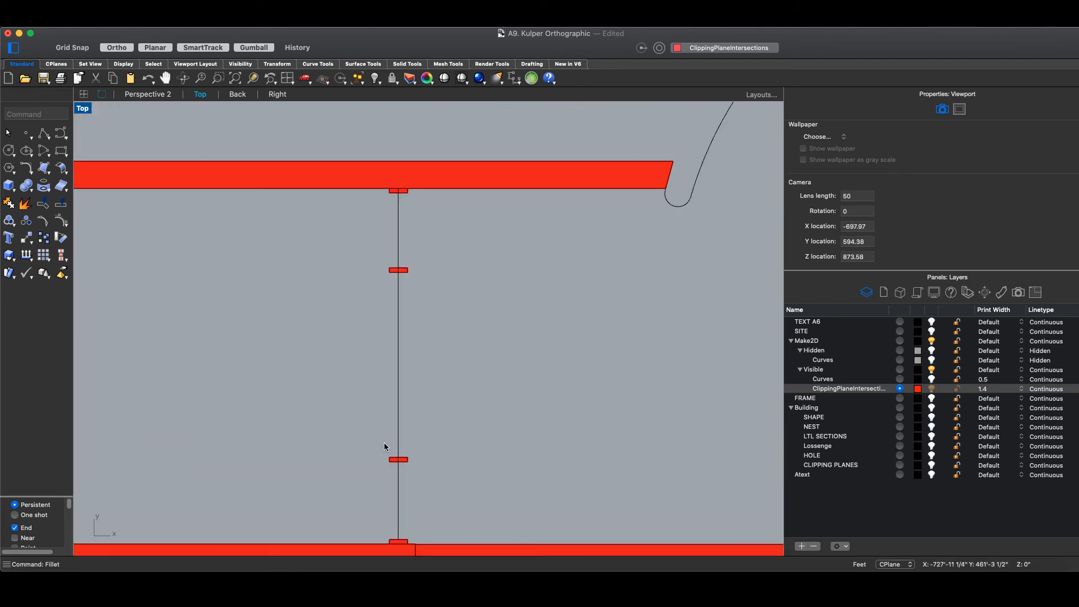
{"action": "scroll", "coordinate": [513, 396], "scroll_direction": "down", "scroll_amount": 5}
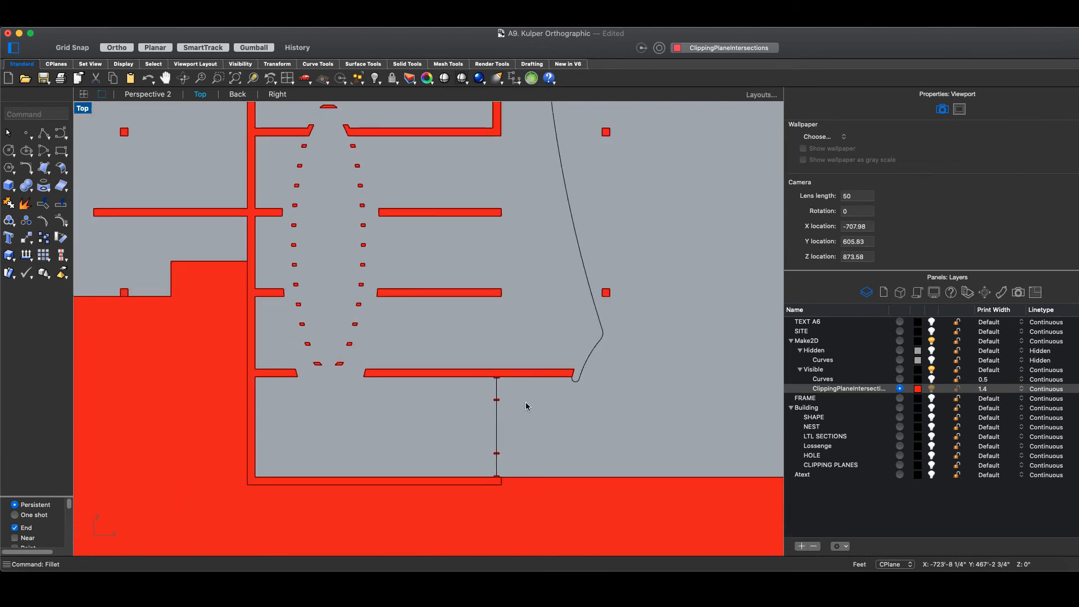
{"action": "scroll", "coordinate": [471, 422], "scroll_direction": "down", "scroll_amount": 3}
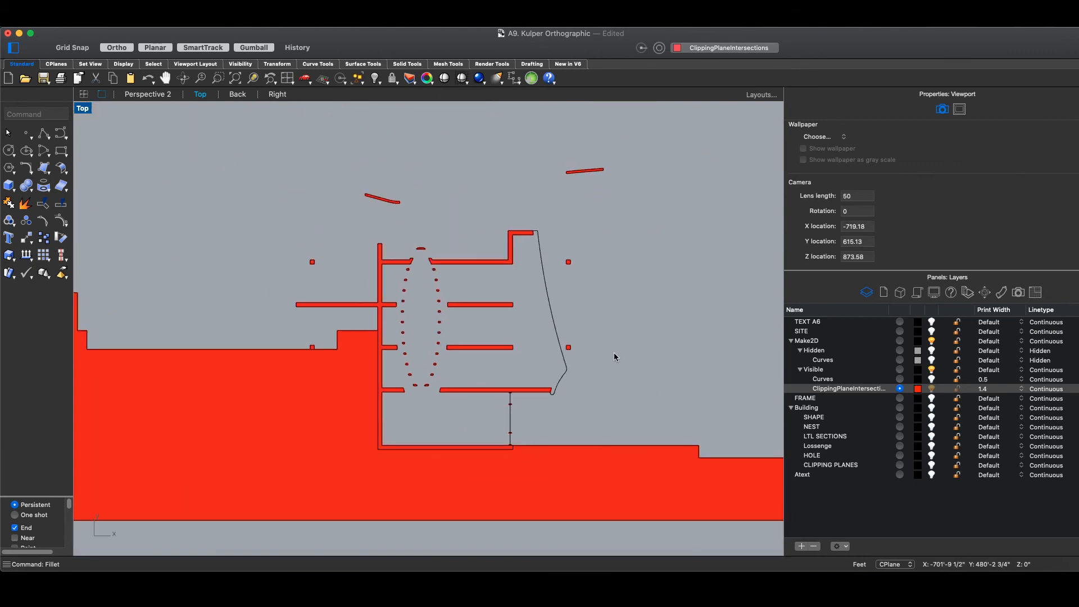
{"action": "scroll", "coordinate": [468, 390], "scroll_direction": "down", "scroll_amount": 3}
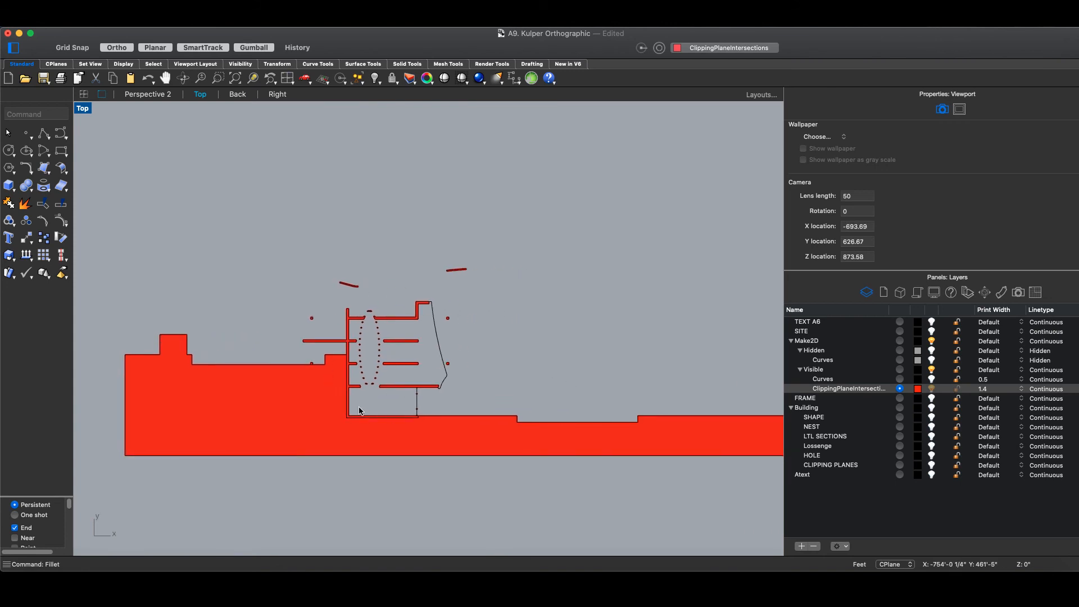
{"action": "scroll", "coordinate": [363, 405], "scroll_direction": "up", "scroll_amount": 3}
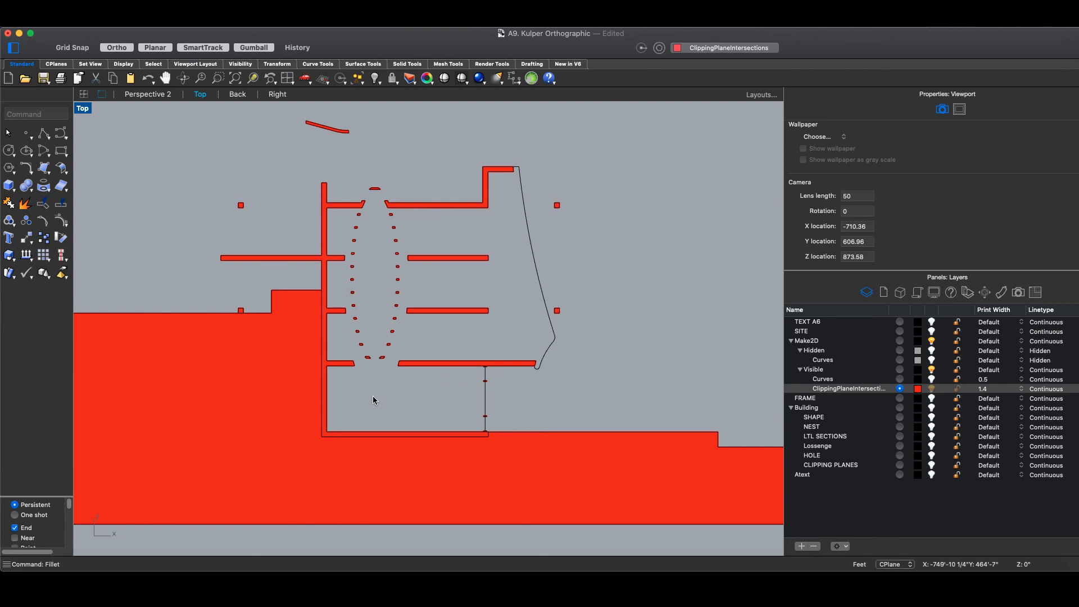
{"action": "scroll", "coordinate": [372, 395], "scroll_direction": "down", "scroll_amount": 1}
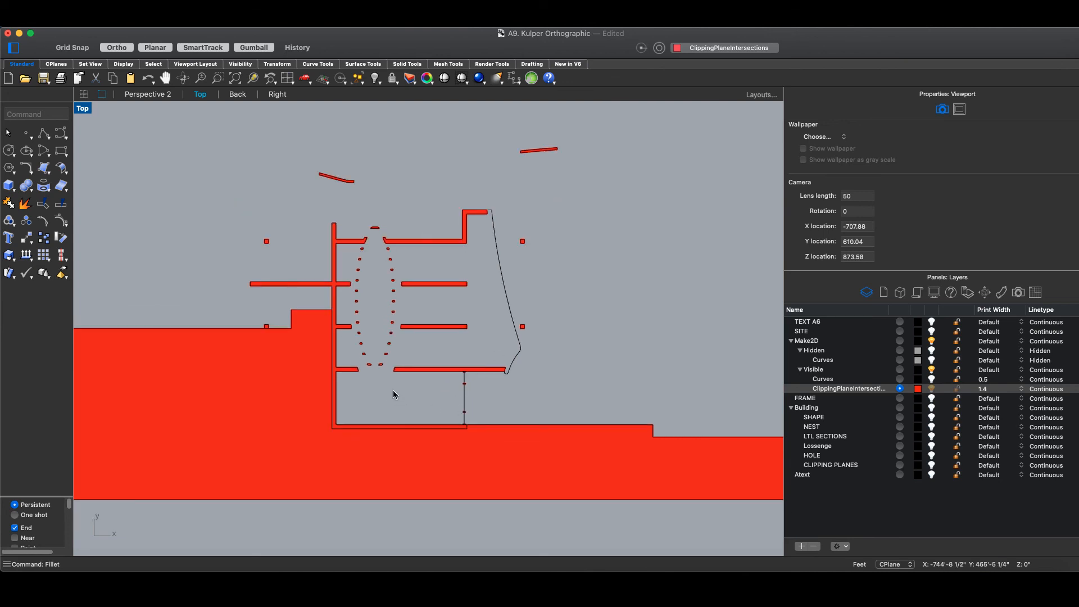
{"action": "scroll", "coordinate": [396, 385], "scroll_direction": "down", "scroll_amount": 2}
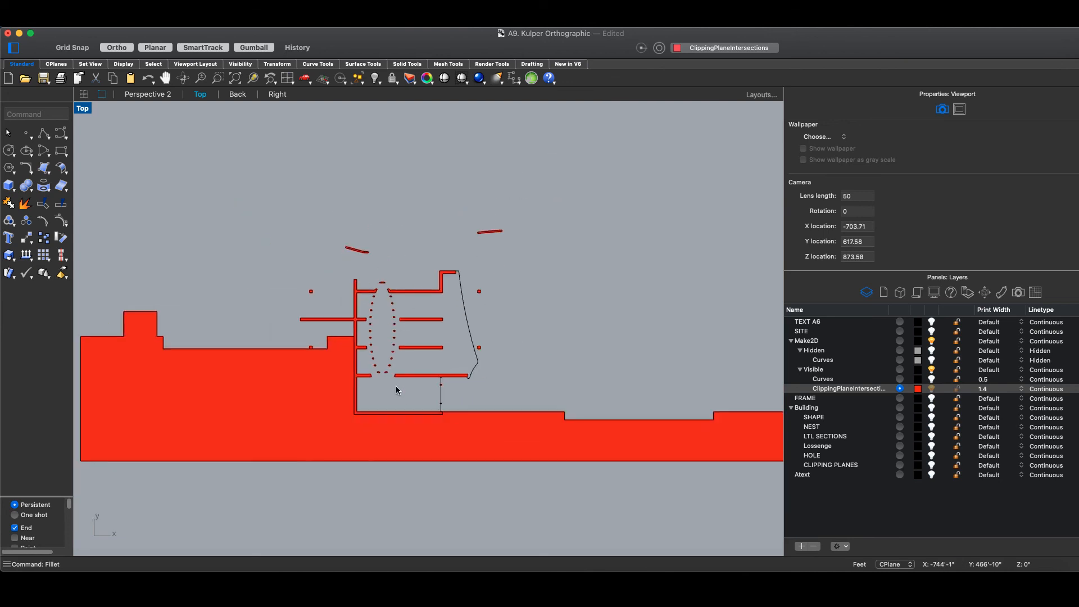
{"action": "scroll", "coordinate": [407, 247], "scroll_direction": "up", "scroll_amount": 3}
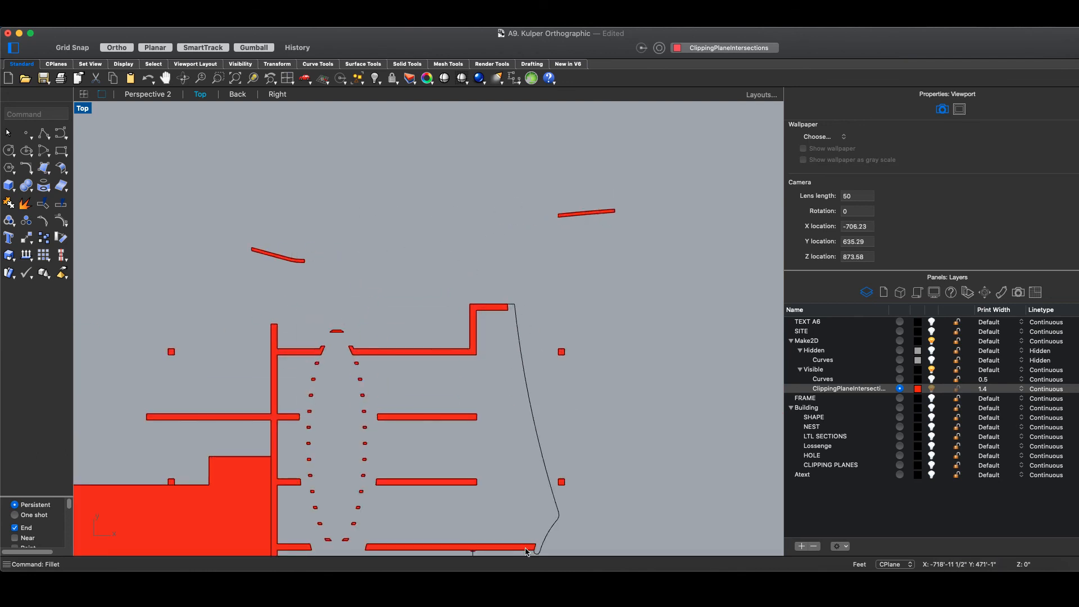
- Recentre the section and switch on the Make2D > Visible > Curves layer
{"action": "right_click_drag", "start_coordinate": [646, 444], "coordinate": [623, 342]}
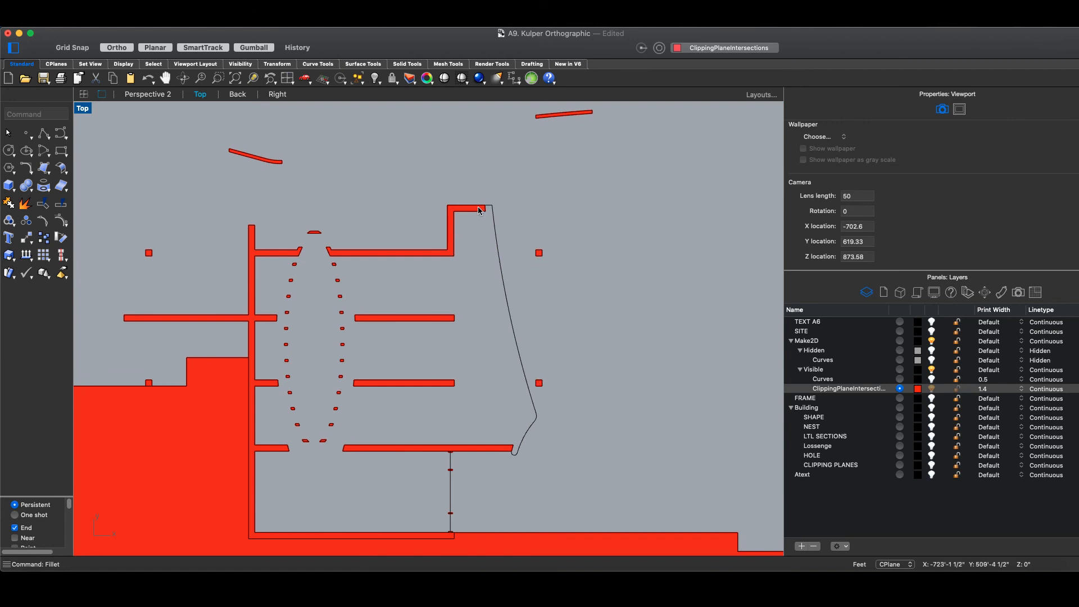
{"action": "scroll", "coordinate": [498, 331], "scroll_direction": "down", "scroll_amount": 3}
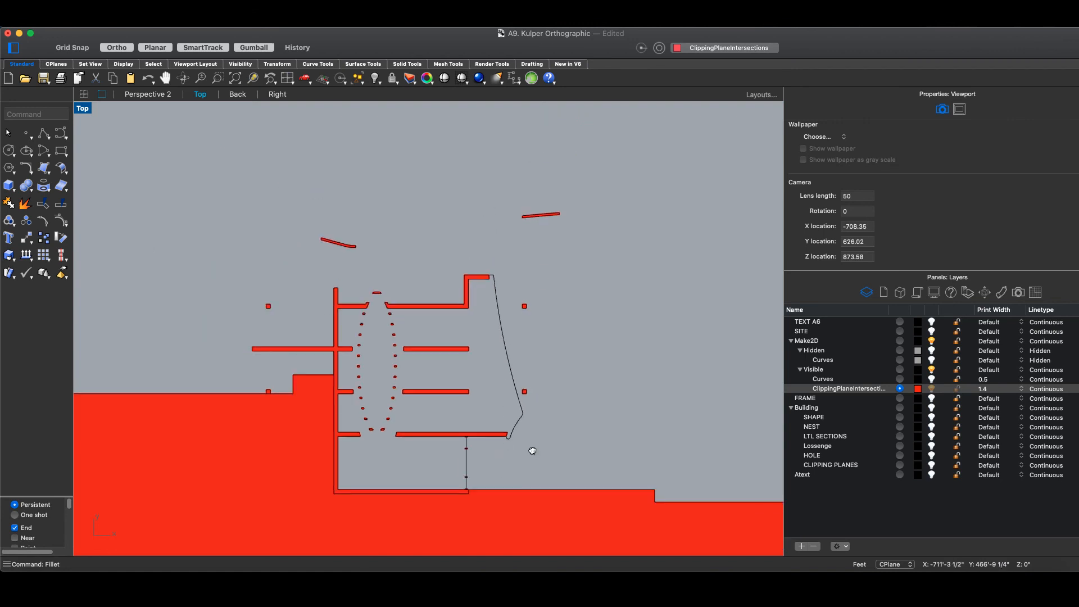
{"action": "right_click_drag", "start_coordinate": [533, 450], "coordinate": [531, 408]}
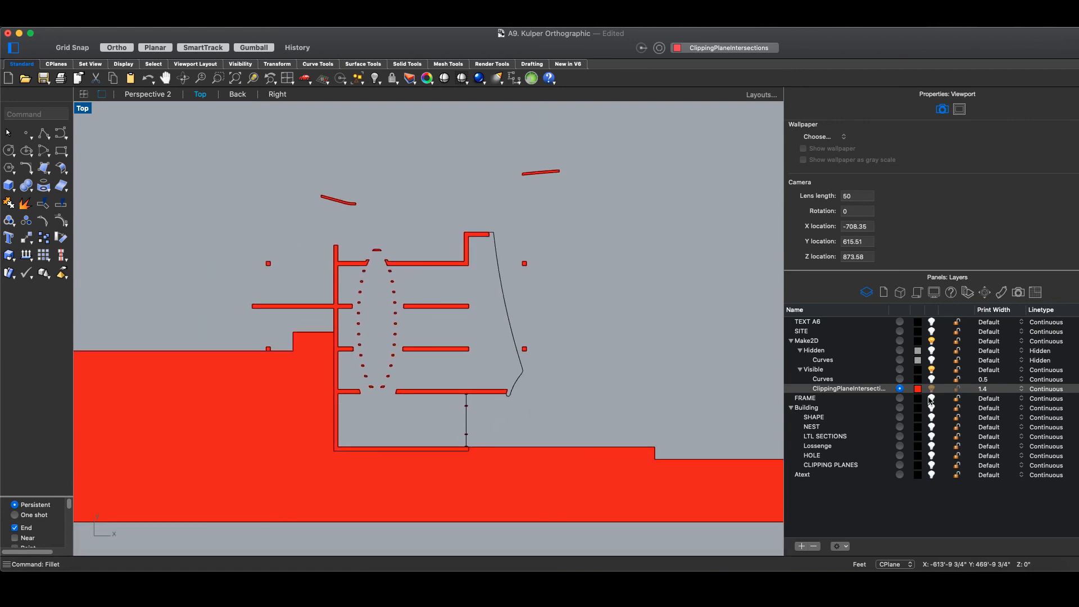
{"action": "left_click", "coordinate": [932, 379]}
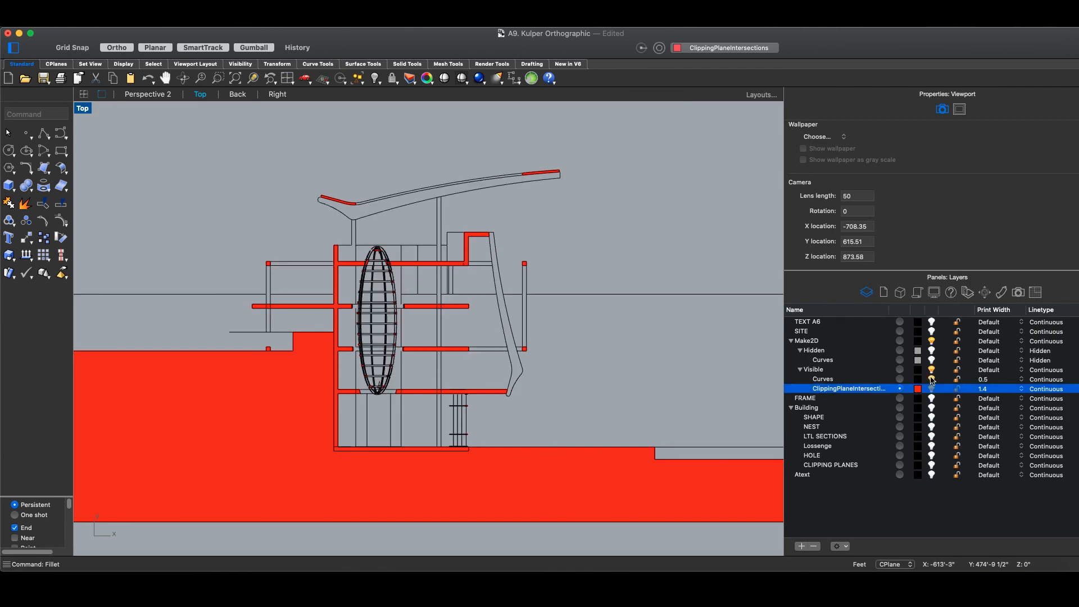